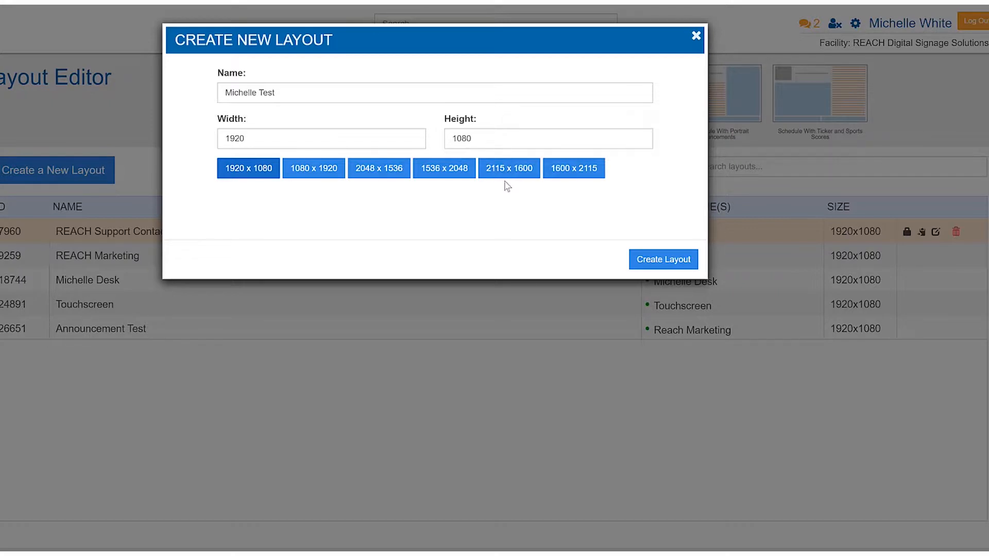
Create the new layout with a width of 1920 and a height of 1080
double_click(245, 140)
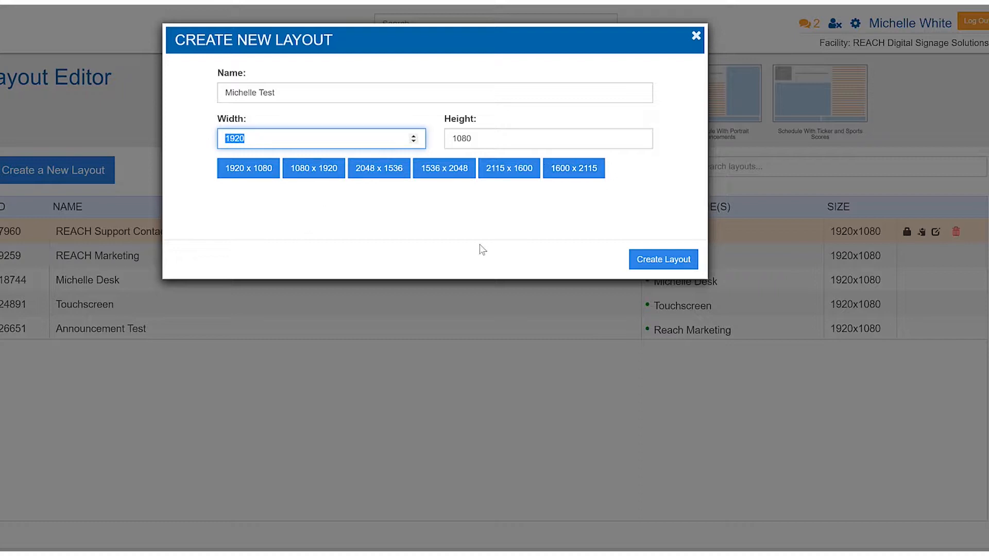
left_click(652, 260)
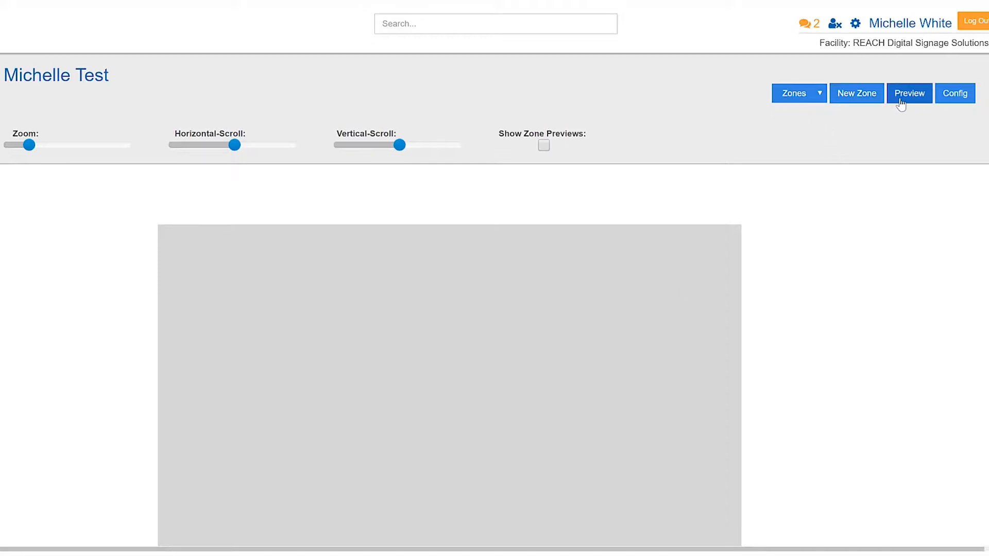
Create a new zone named "background" with a width of 1920 and a height of 1080
left_click(856, 100)
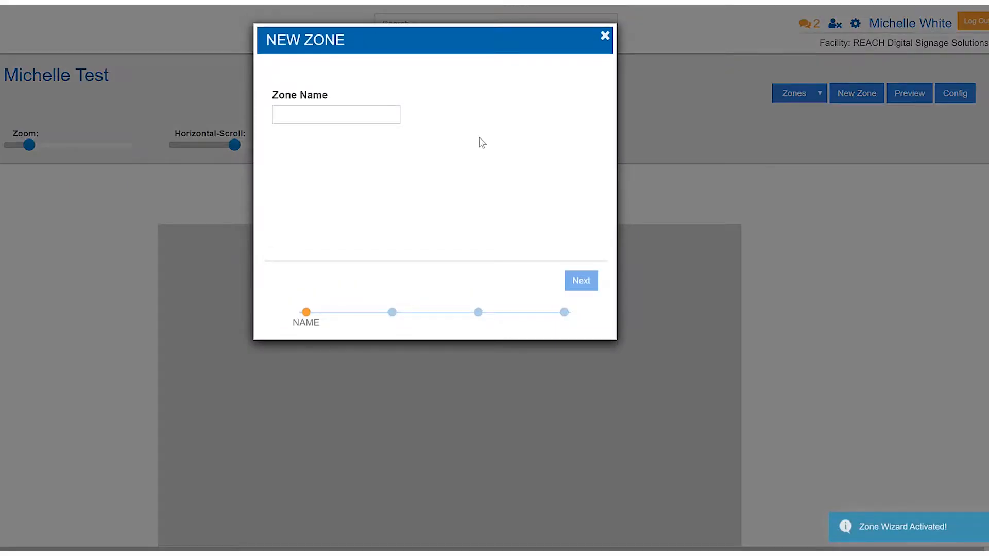
left_click(373, 119)
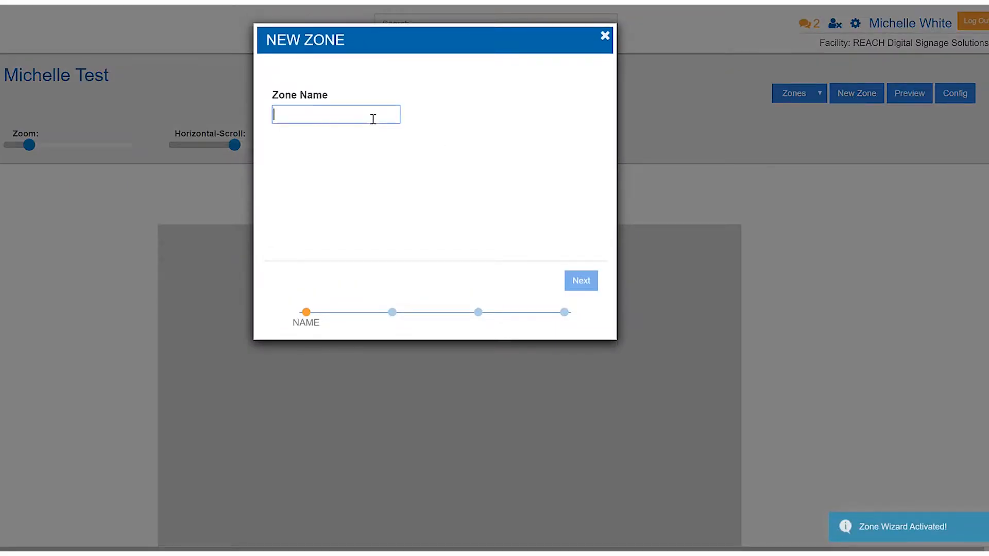
type("background")
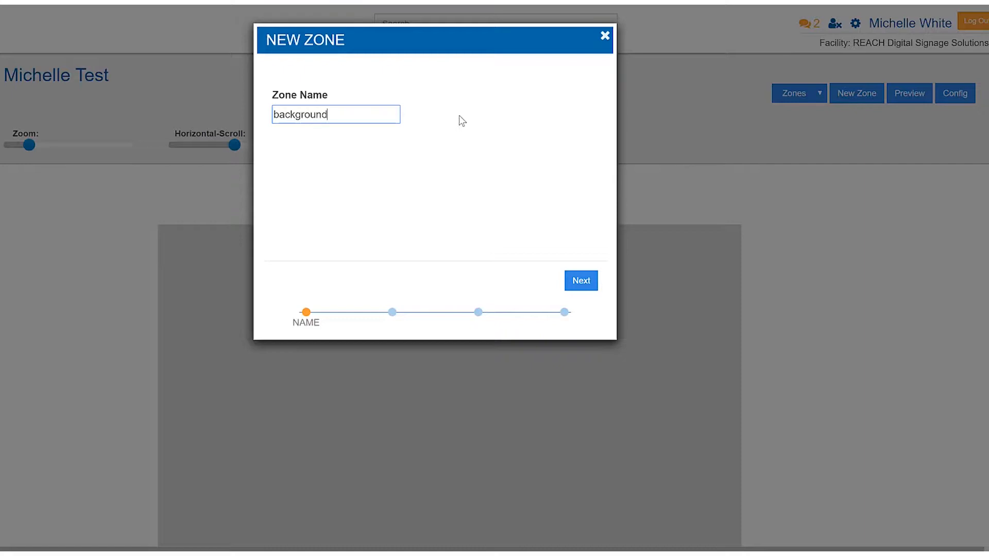
left_click(582, 281)
left_click(298, 131)
type("1920")
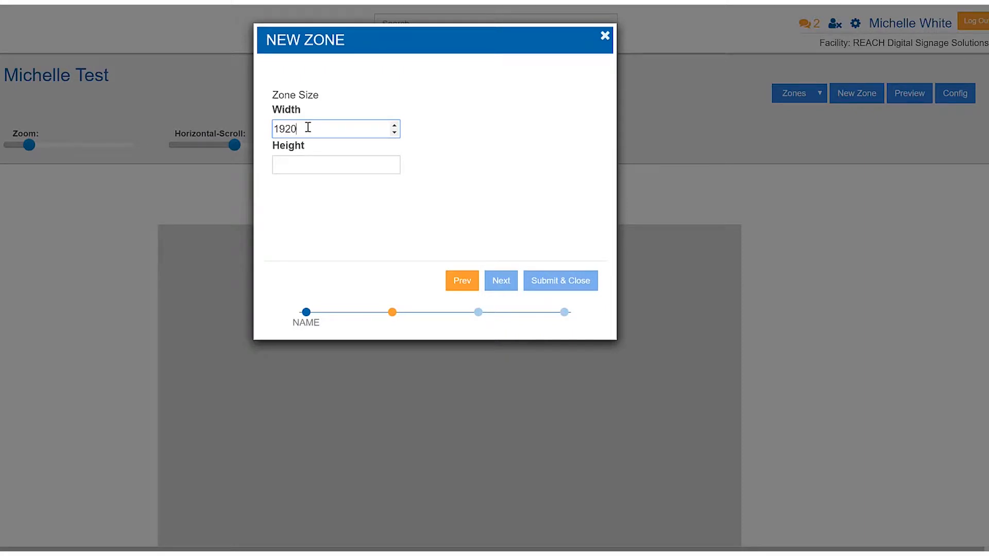
key("Tab")
type("1080")
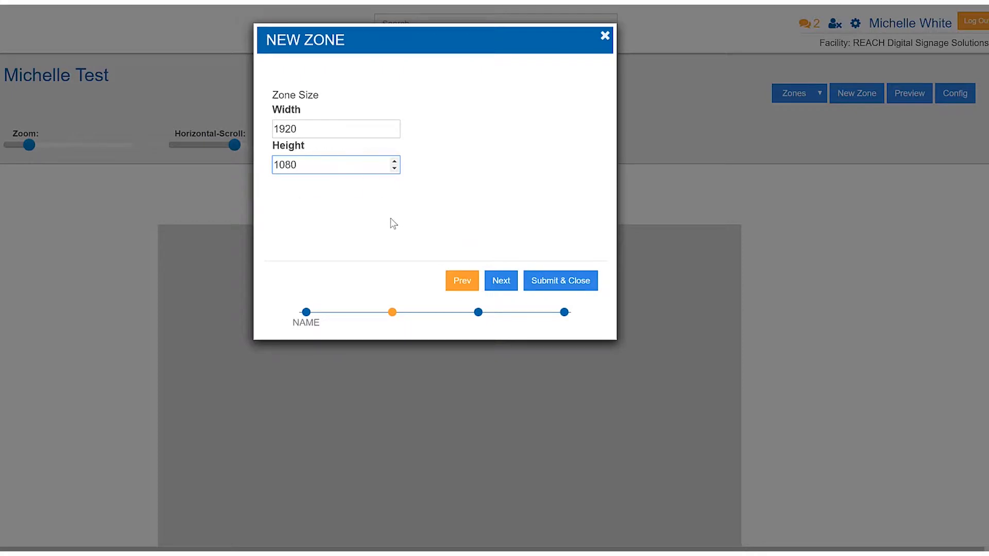
left_click(545, 287)
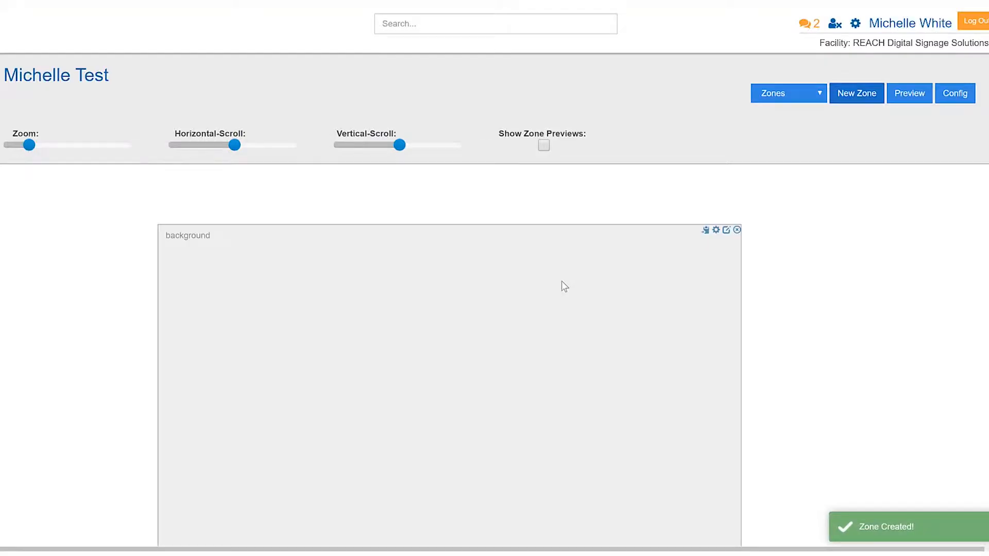
Reduce the canvas zoom slightly to examine the whole background zone within the layout
scroll(859, 261, "down", 2)
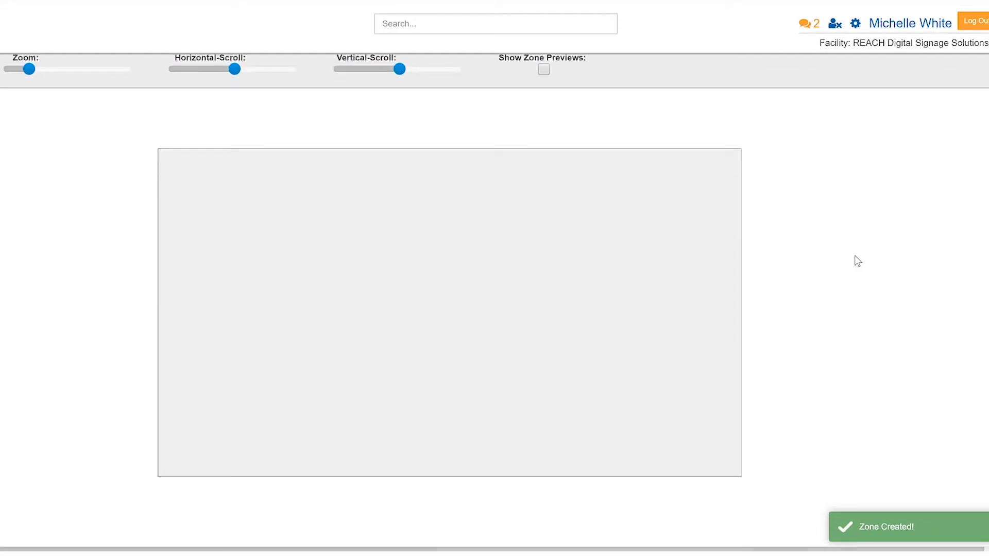
mouse_move(720, 185)
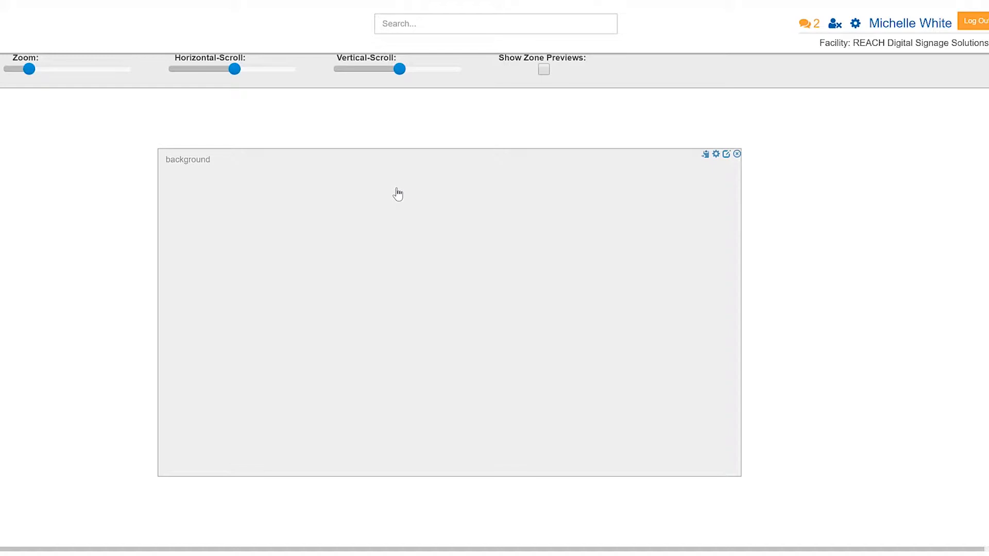
scroll(393, 194, "up", 1)
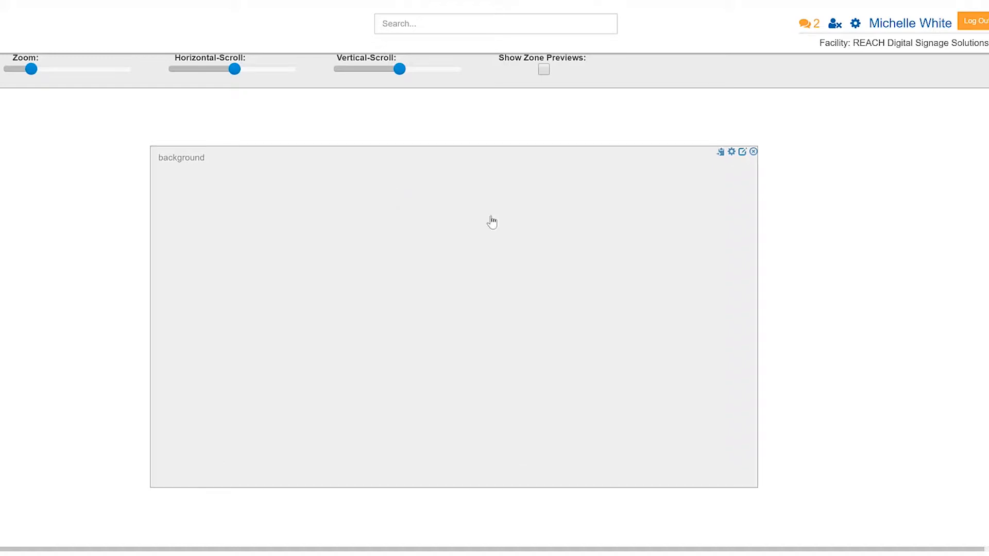
scroll(675, 220, "down", 1)
scroll(804, 184, "up", 2)
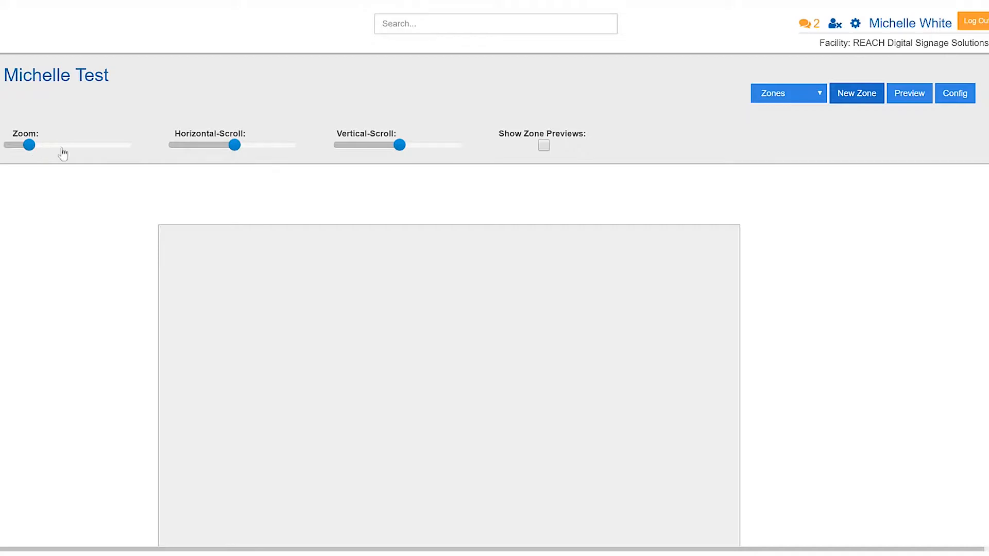
mouse_move(20, 147)
left_mouse_down()
mouse_move(42, 147)
mouse_move(24, 147)
left_mouse_up()
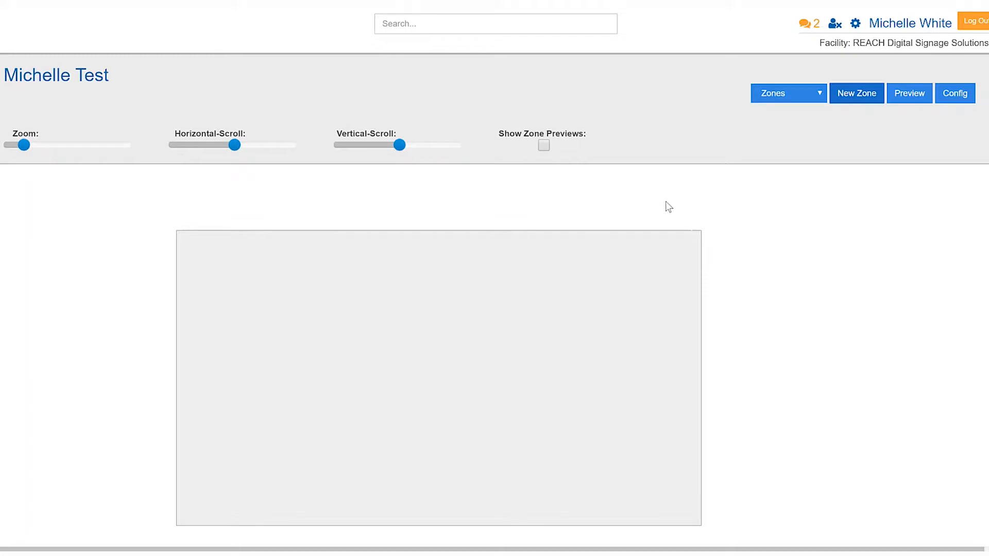
scroll(745, 224, "down", 2)
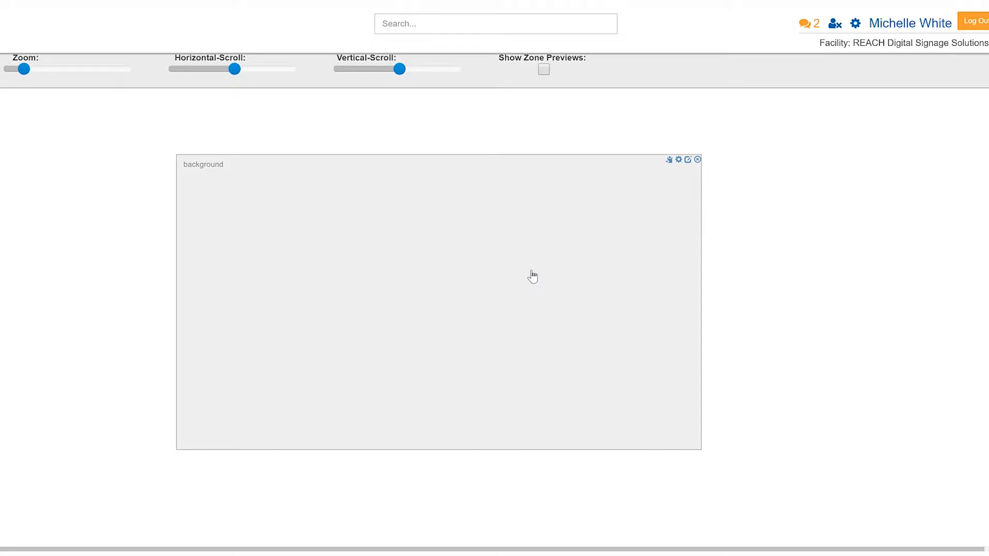
scroll(760, 224, "up", 2)
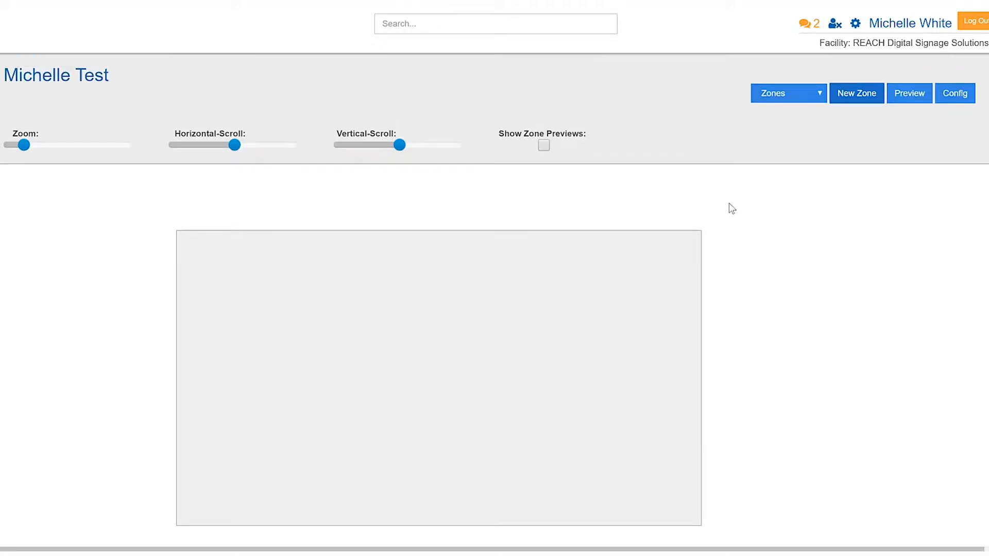
Open the background zone's widget timeline and add a Graphic widget from the basic widget library
double_click(533, 277)
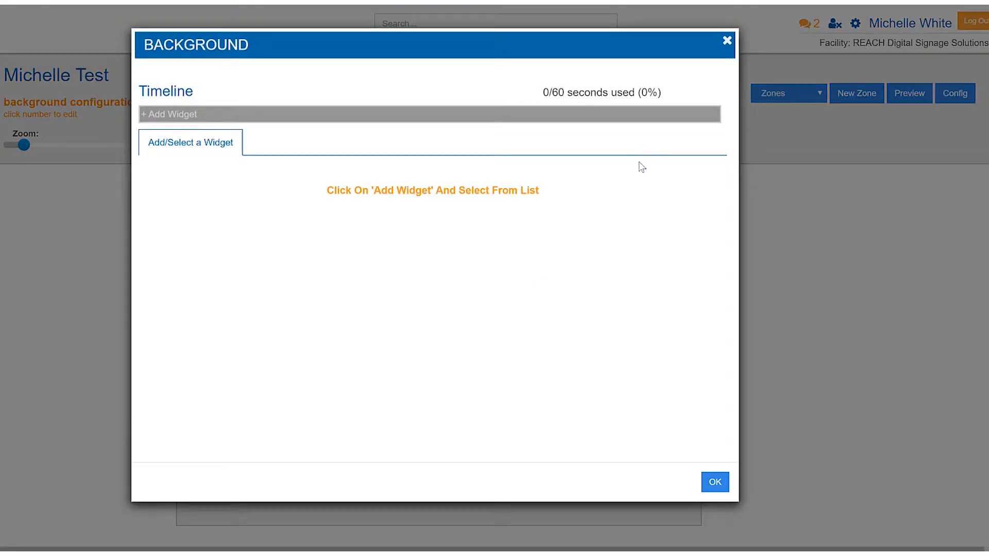
left_click(725, 45)
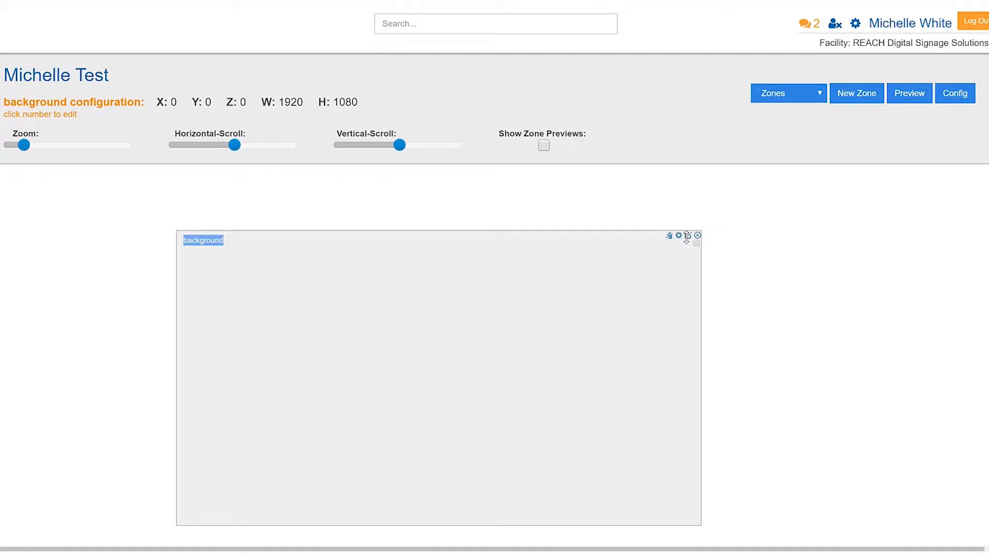
left_click(688, 236)
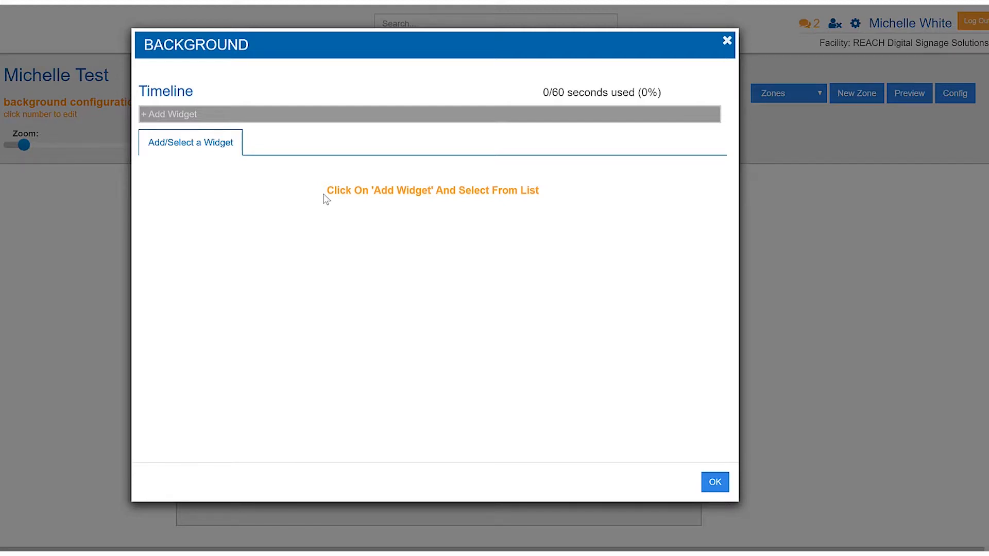
left_click(159, 118)
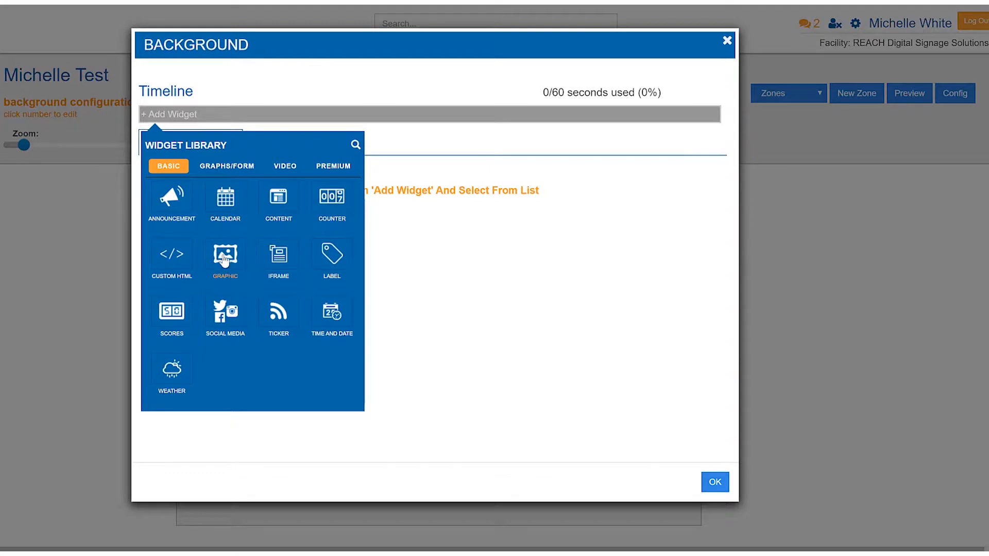
left_click(225, 262)
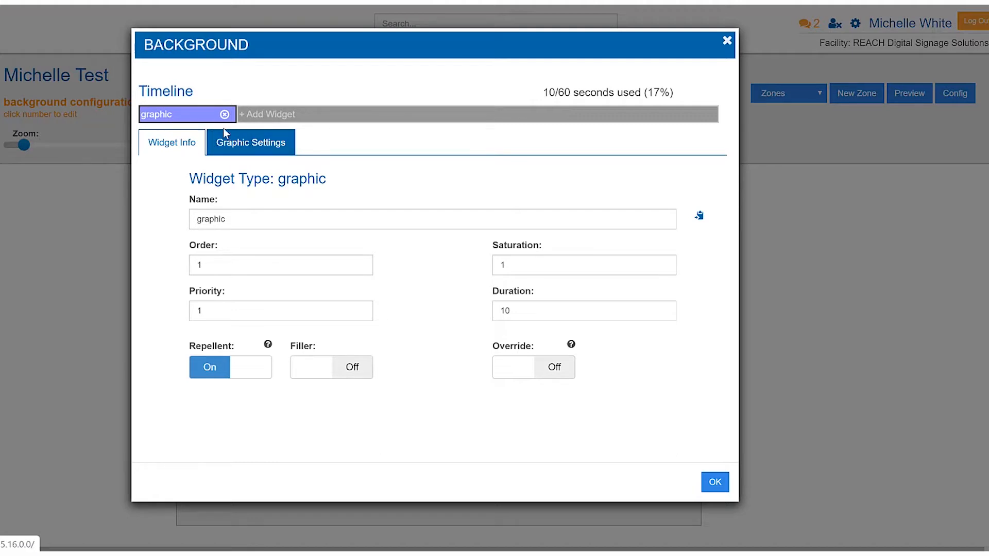
Upload MESA_1920x1080-purple.png from the desktop as the graphic widget's image and confirm the background zone's settings
left_click(231, 142)
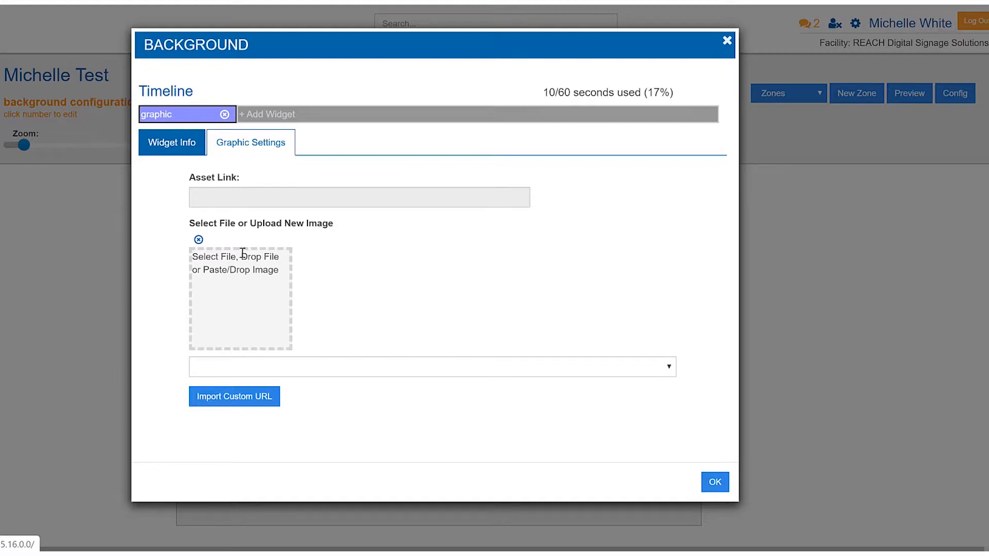
left_click(239, 298)
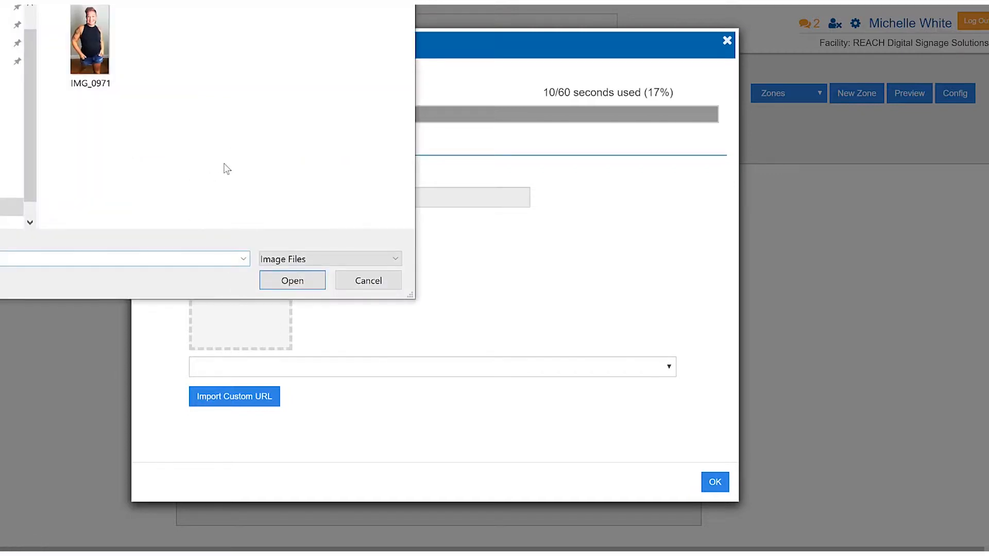
left_click(361, 285)
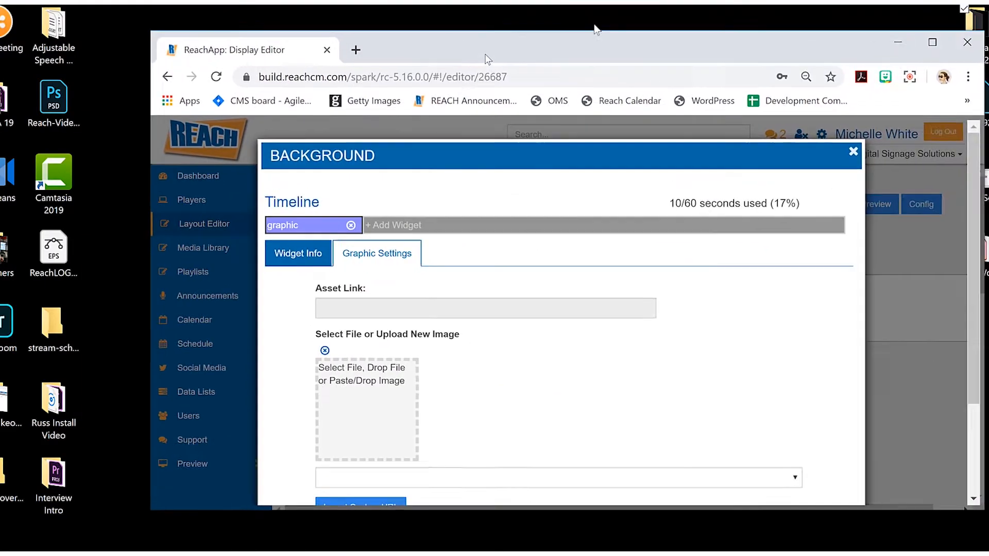
left_click_drag(487, 57, 605, 20)
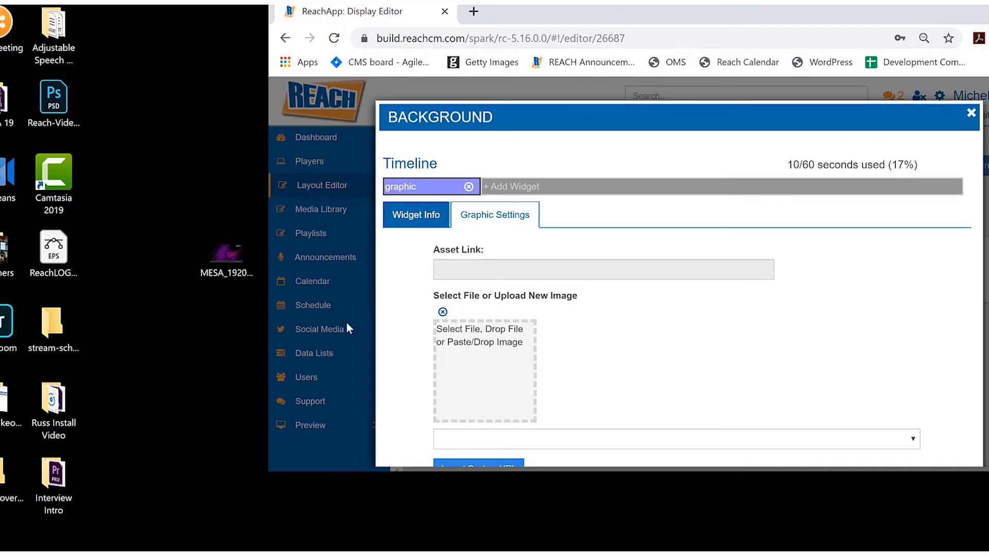
left_click_drag(226, 248, 508, 360)
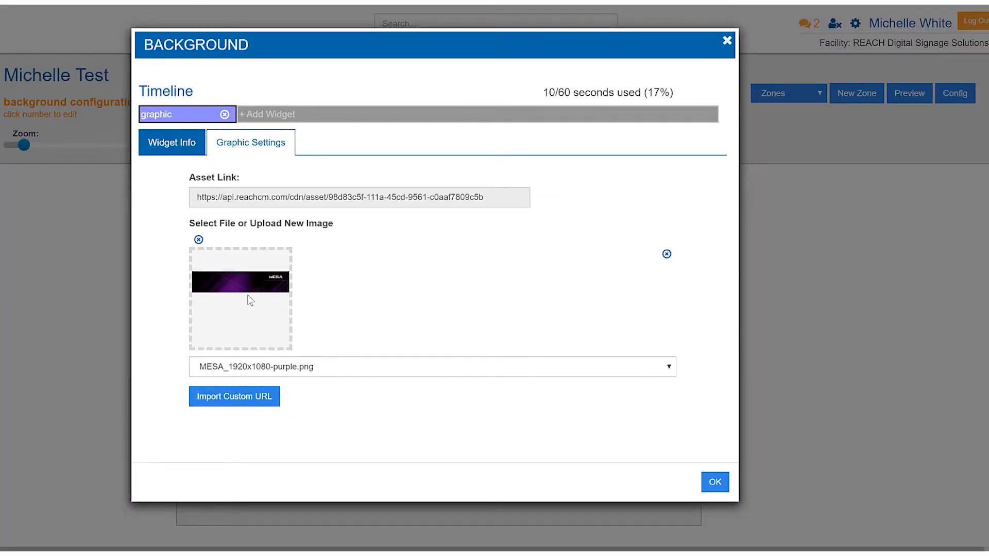
left_click(716, 484)
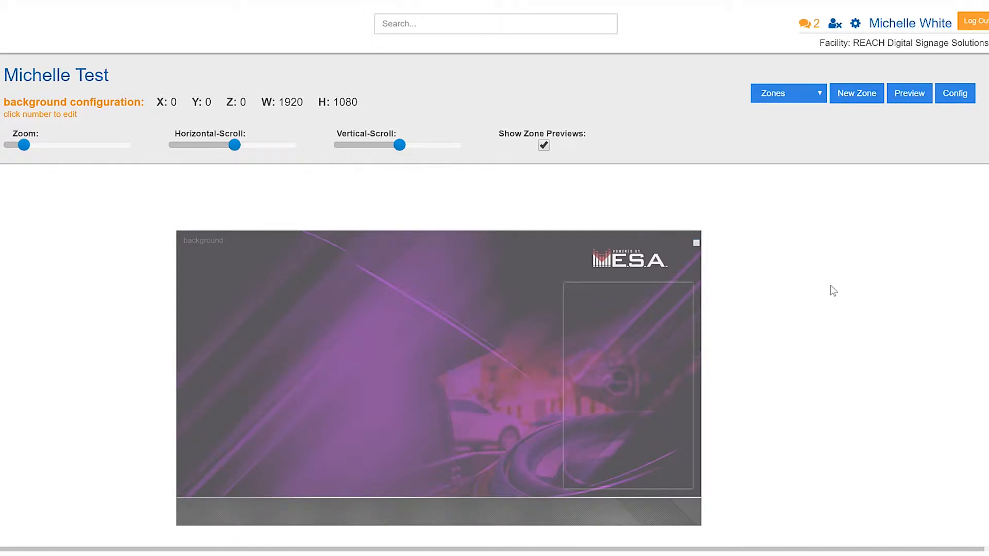
Create a new zone named "time and date" with a width of 100 and a height of 100
left_click(854, 98)
left_click(315, 112)
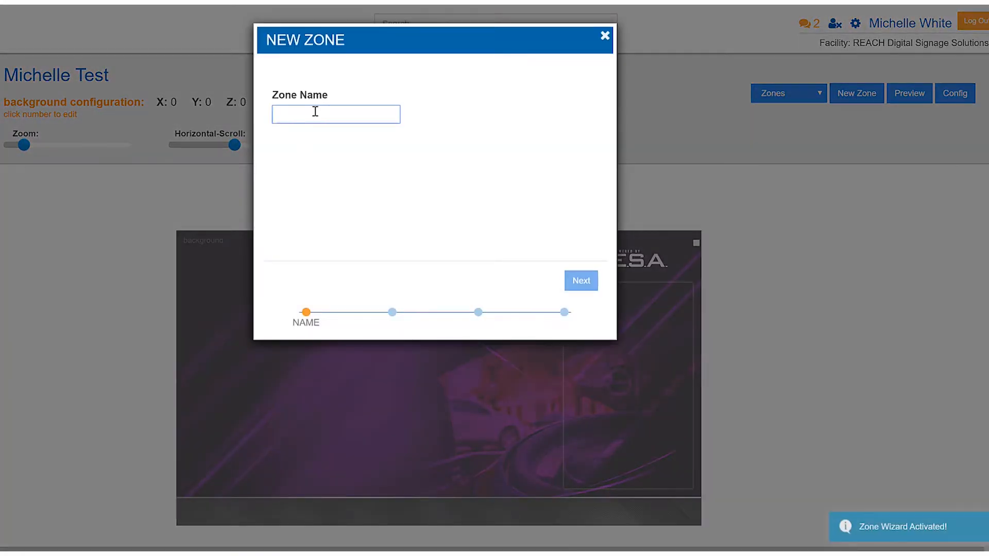
type("time and date")
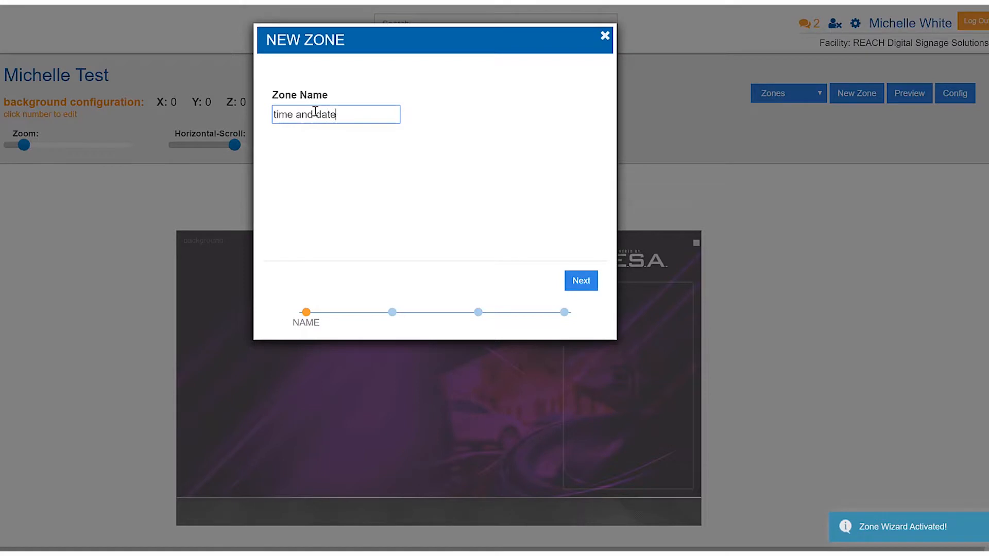
left_click(580, 282)
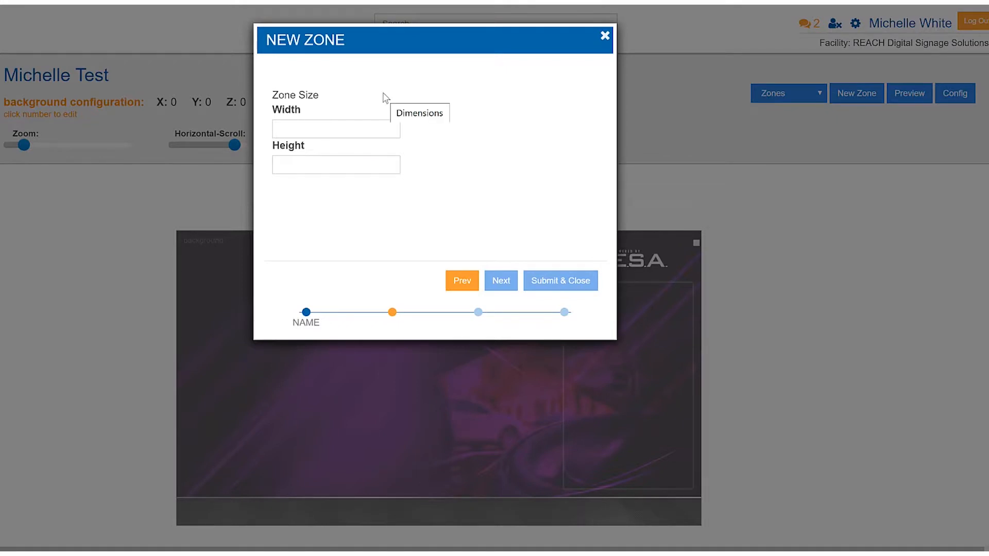
left_click(361, 130)
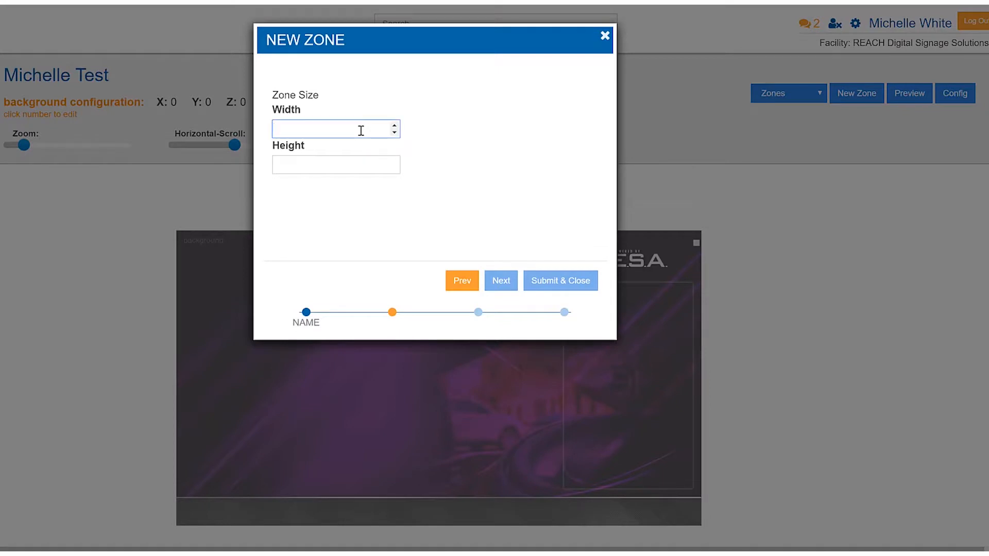
type("100100")
key("shift+Left")
key("shift+Left")
key("shift+Left")
key("BackSpace")
key("Tab")
type("100")
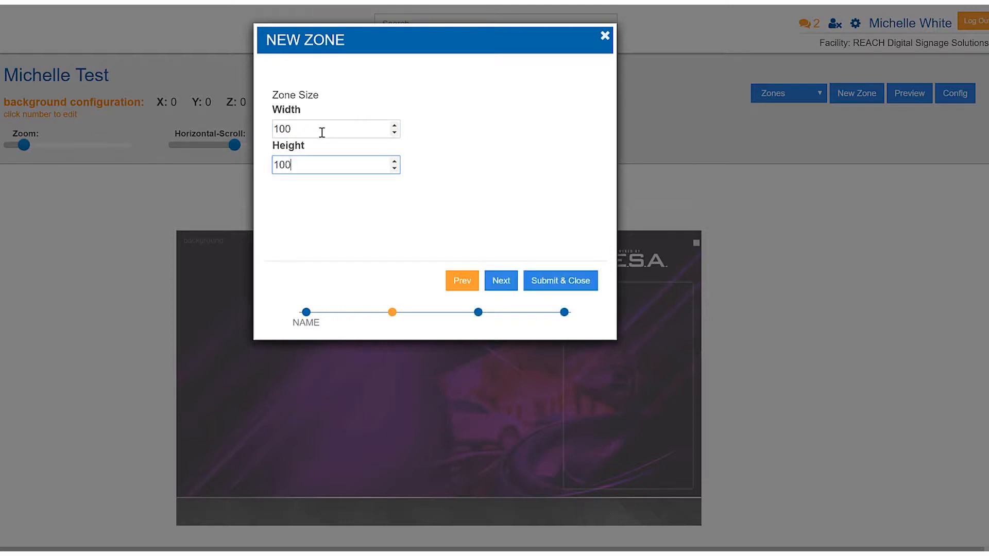
left_click(541, 280)
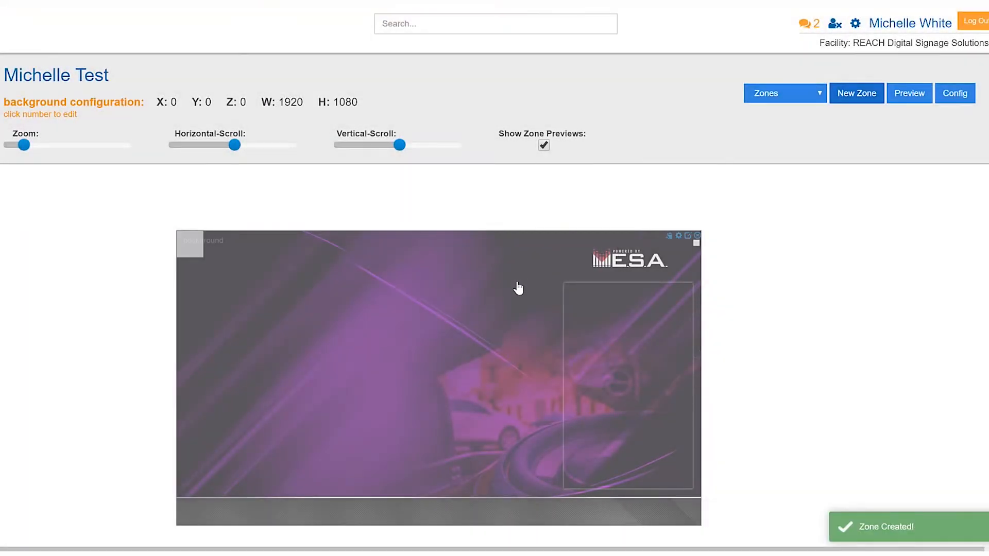
Resize the time and date zone to about 836 wide by 116 high and move it to about X 597, Y 55
mouse_move(186, 252)
left_click_drag(205, 258, 515, 309)
left_click_drag(323, 261, 406, 289)
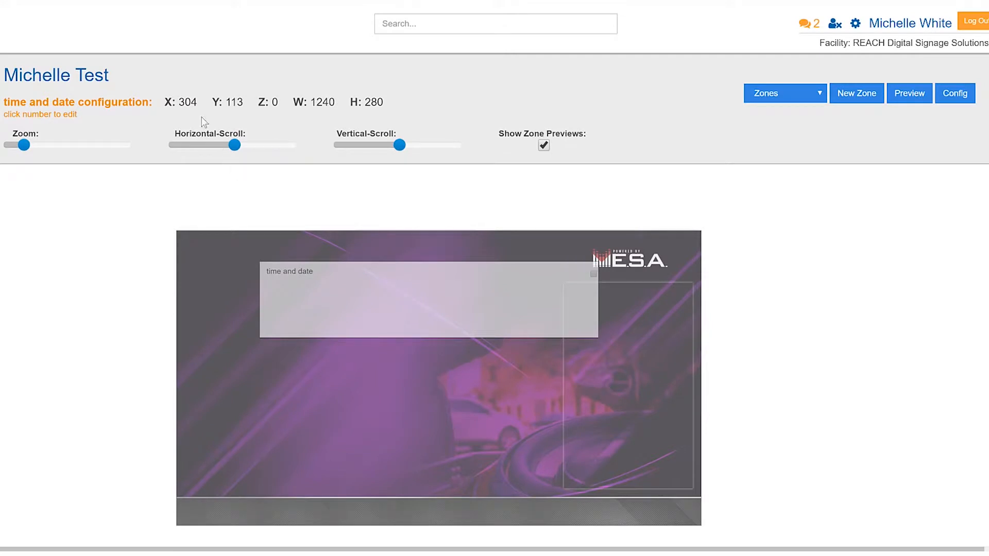
left_click(187, 103)
left_click(176, 101)
left_click_drag(592, 336, 484, 294)
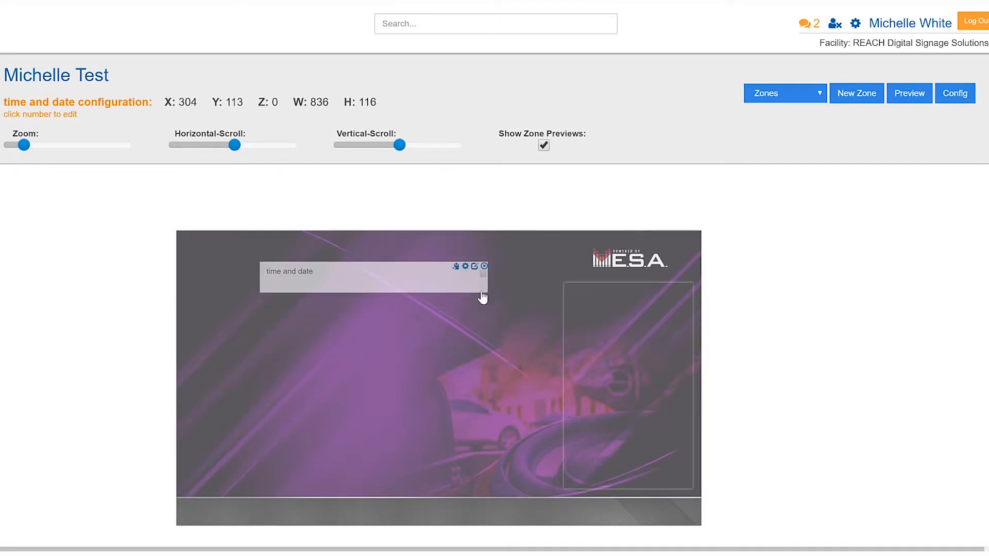
left_click_drag(364, 287, 445, 268)
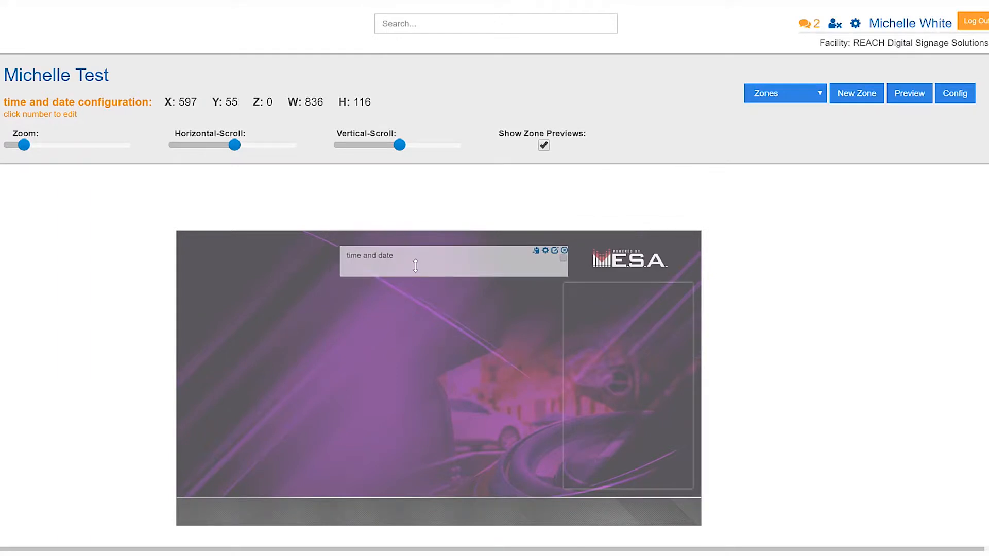
Set the time and date zone's Z value to 1
left_click_drag(255, 102, 277, 105)
left_click(270, 105)
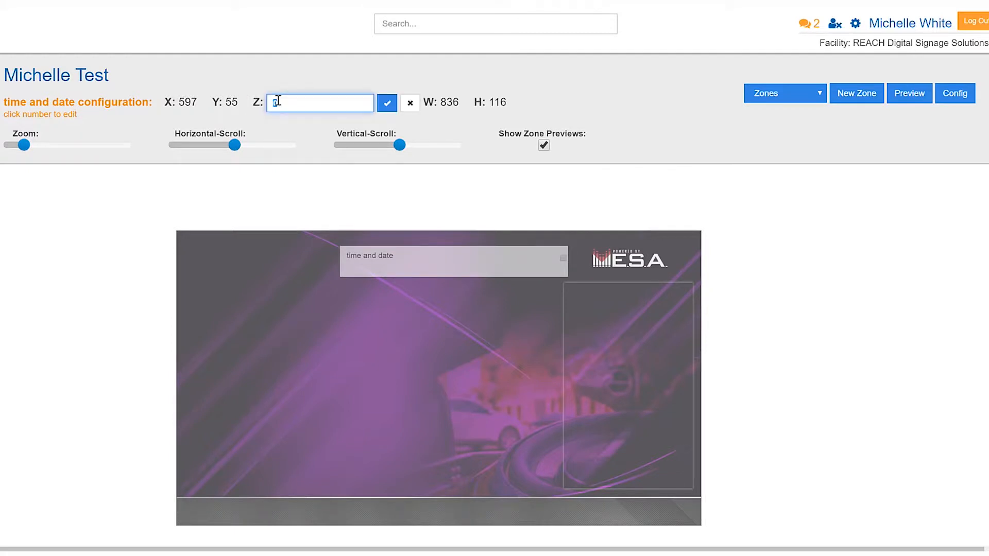
type("1")
left_click(384, 106)
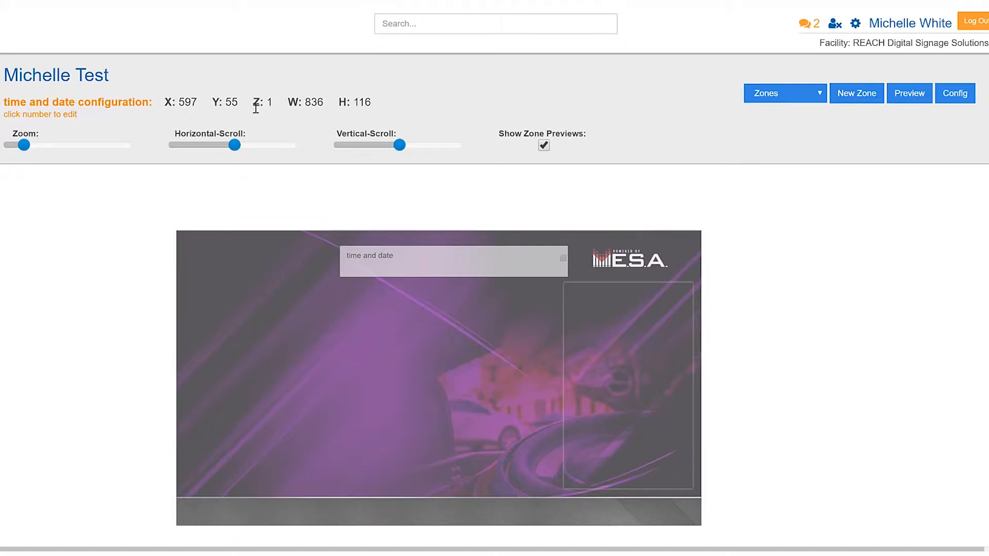
Switch between the background and time and date zones, then move the time and date zone to about X 573, Y 40
left_click(247, 259)
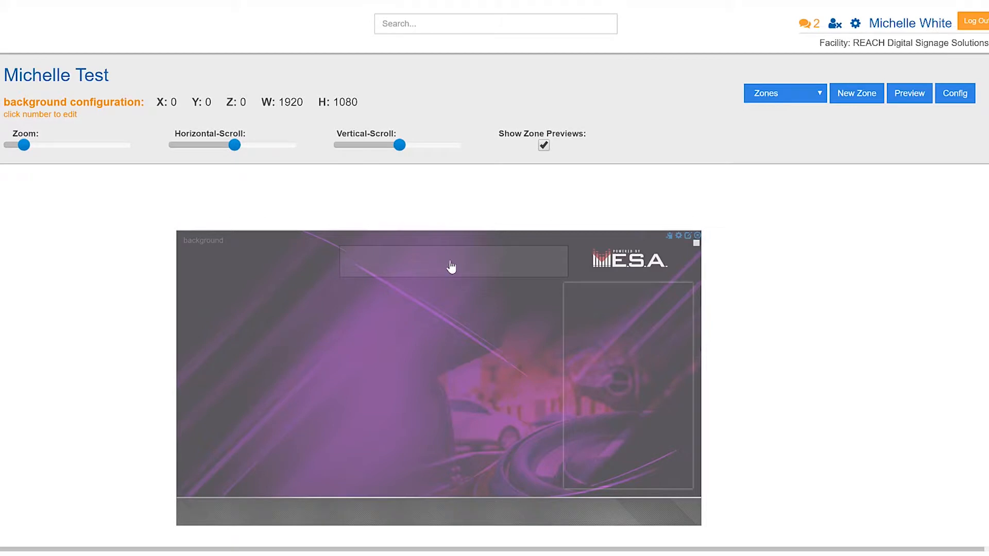
left_click(780, 98)
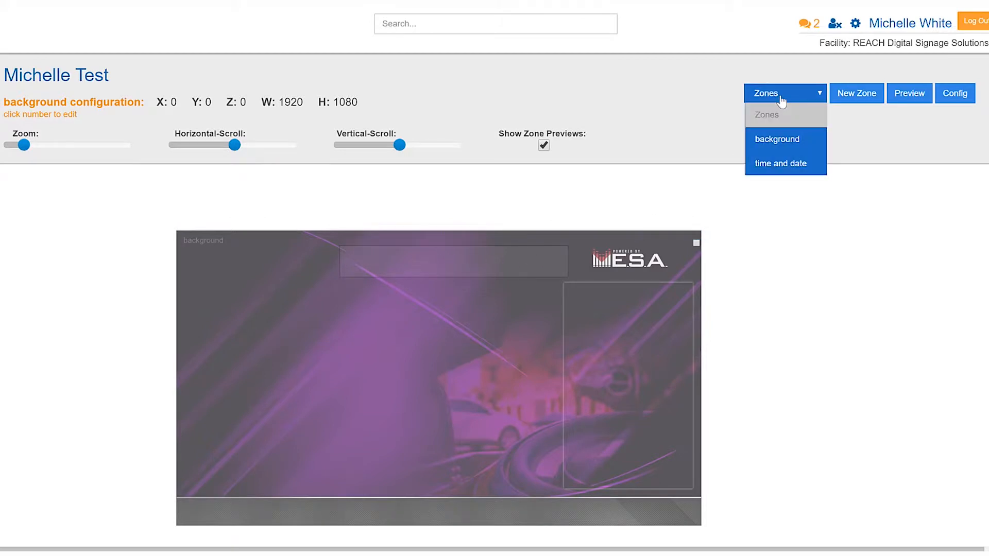
left_click(780, 164)
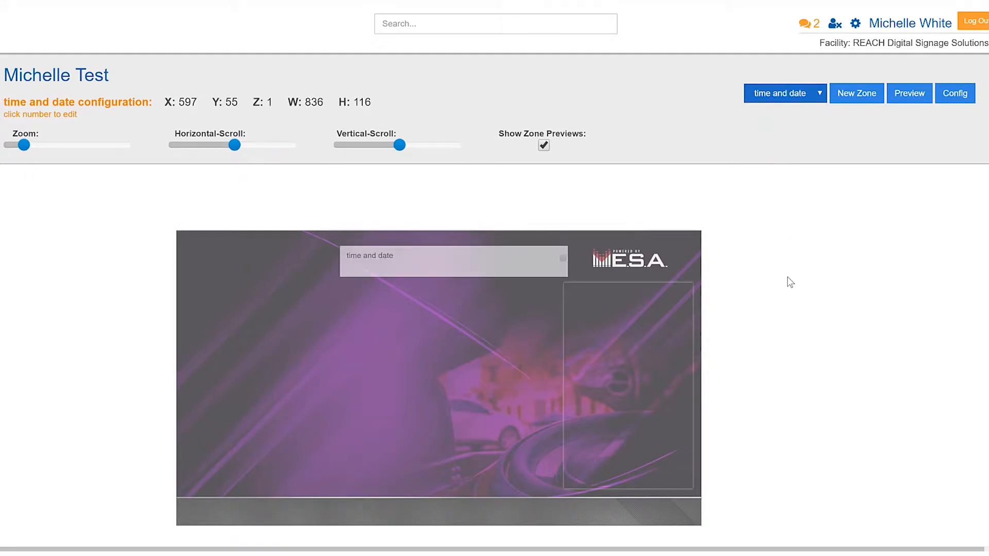
left_click(787, 96)
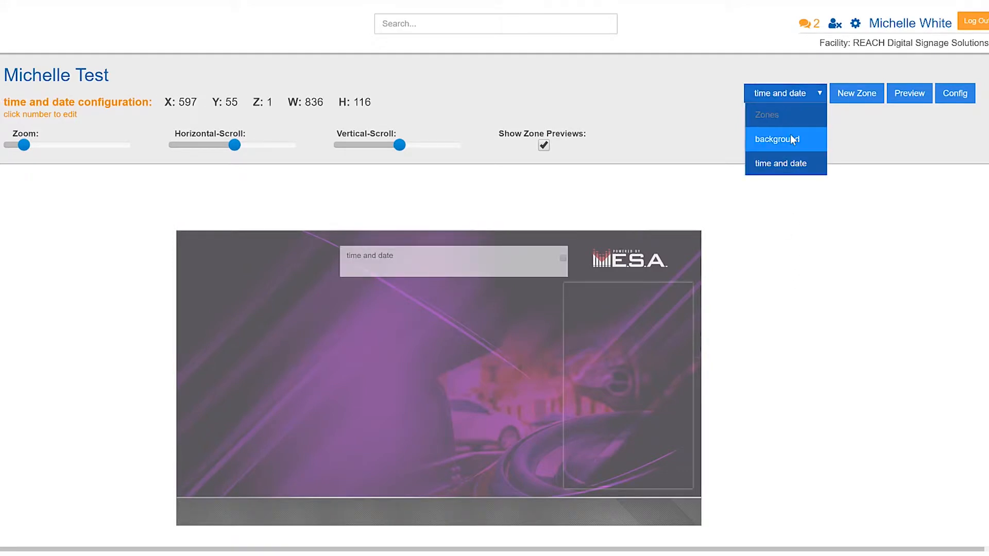
left_click(790, 137)
left_click(785, 95)
left_click(783, 165)
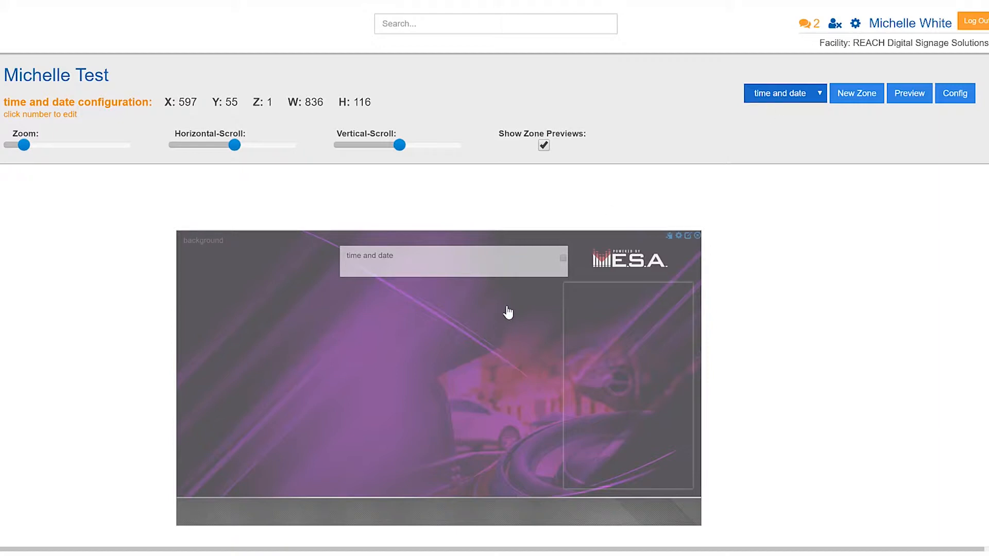
mouse_move(472, 270)
left_mouse_down()
mouse_move(482, 256)
mouse_move(489, 290)
mouse_move(502, 286)
mouse_move(467, 277)
mouse_move(465, 267)
left_mouse_up()
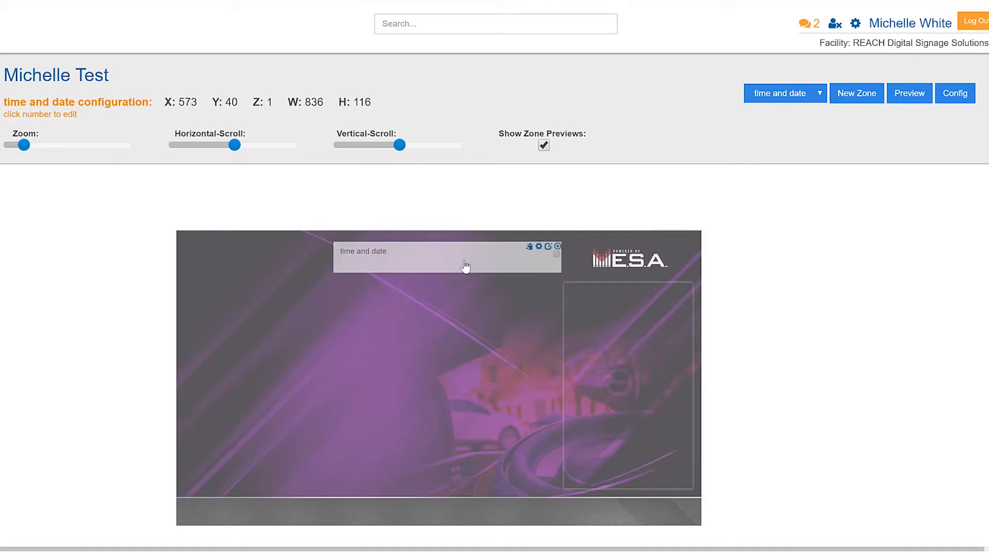
Open the time and date zone's widget timeline and add a Time and Date widget from the basic widget library
double_click(450, 265)
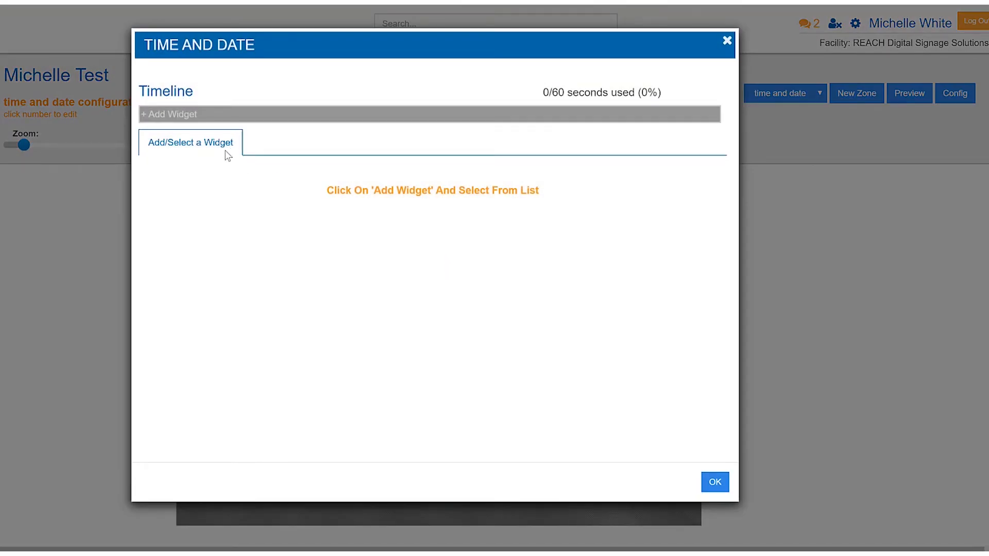
left_click(186, 122)
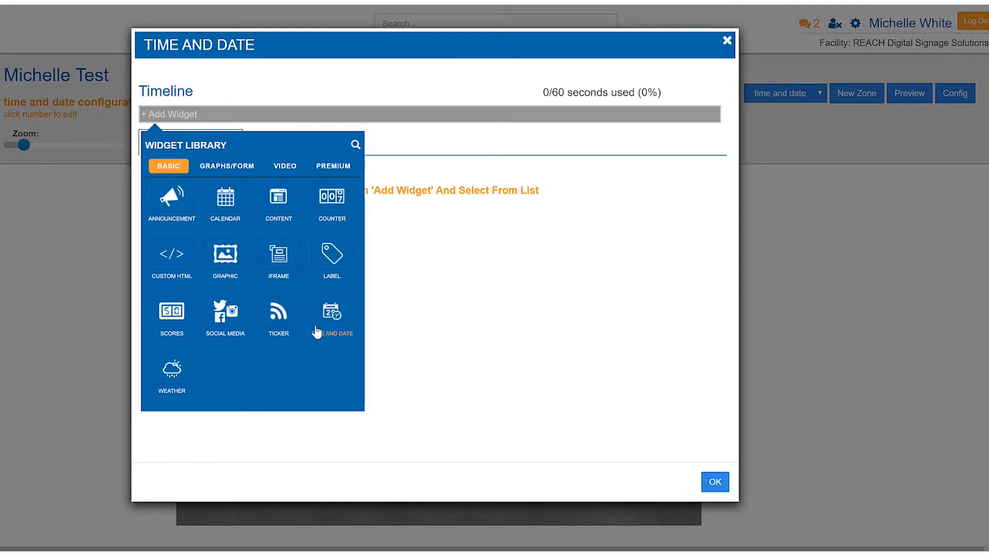
left_click(339, 316)
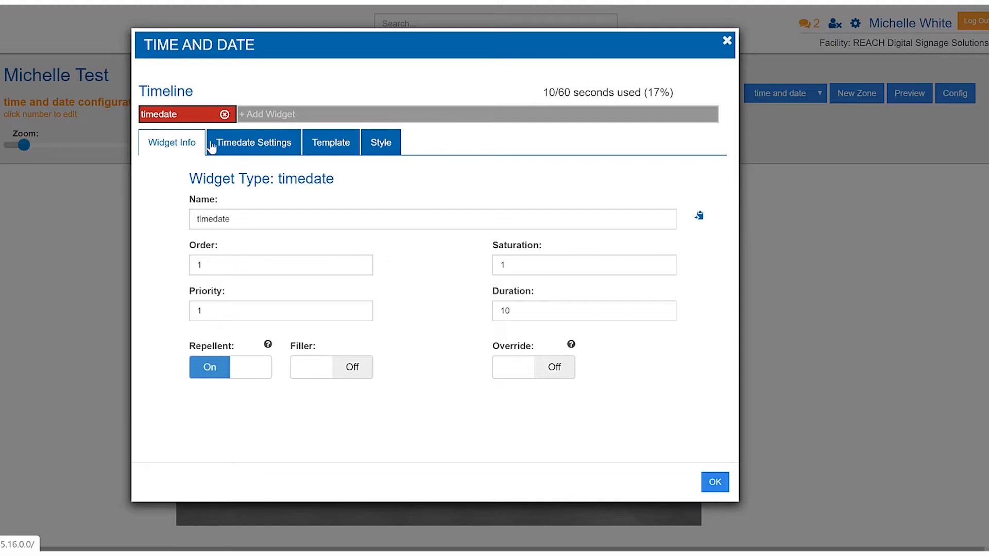
Set the timedate widget's time zone to Central Time (US & Canada) and its format to Month Day, Year - Time
left_click(249, 148)
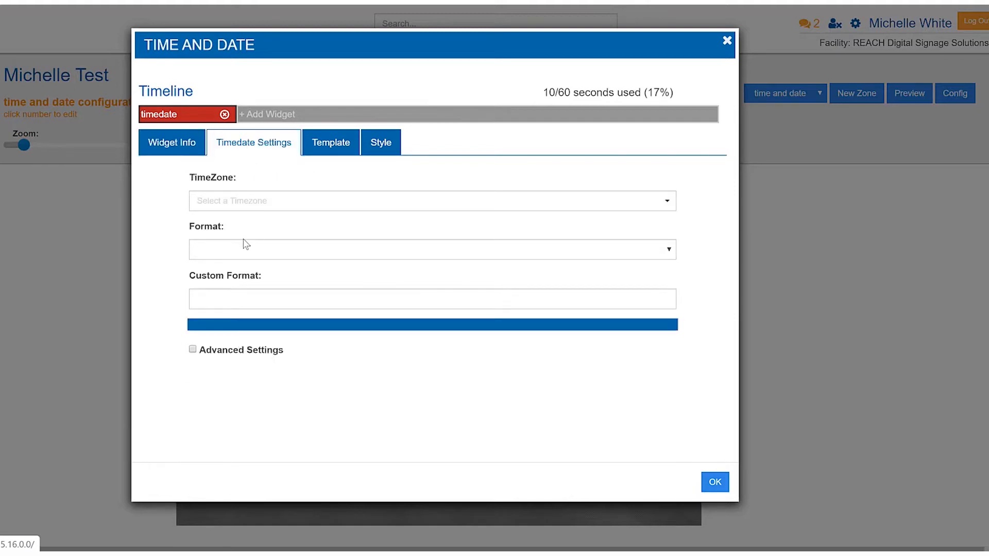
left_click(267, 200)
left_click(269, 196)
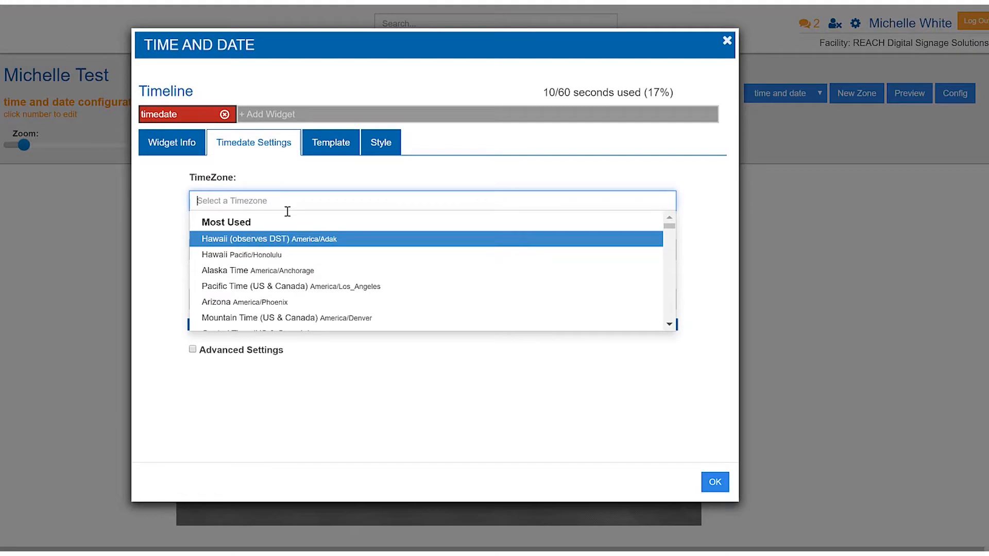
scroll(287, 302, "down", 3)
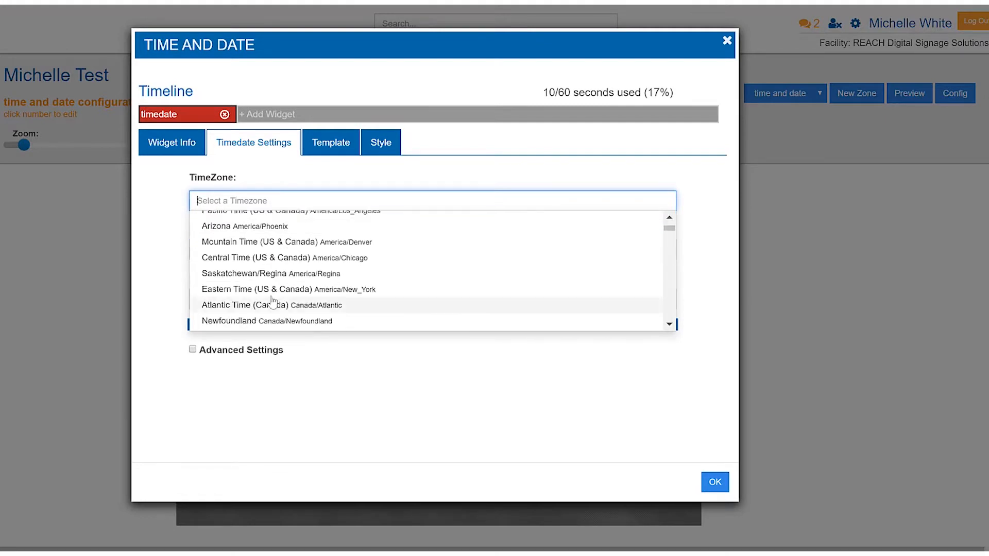
left_click(242, 258)
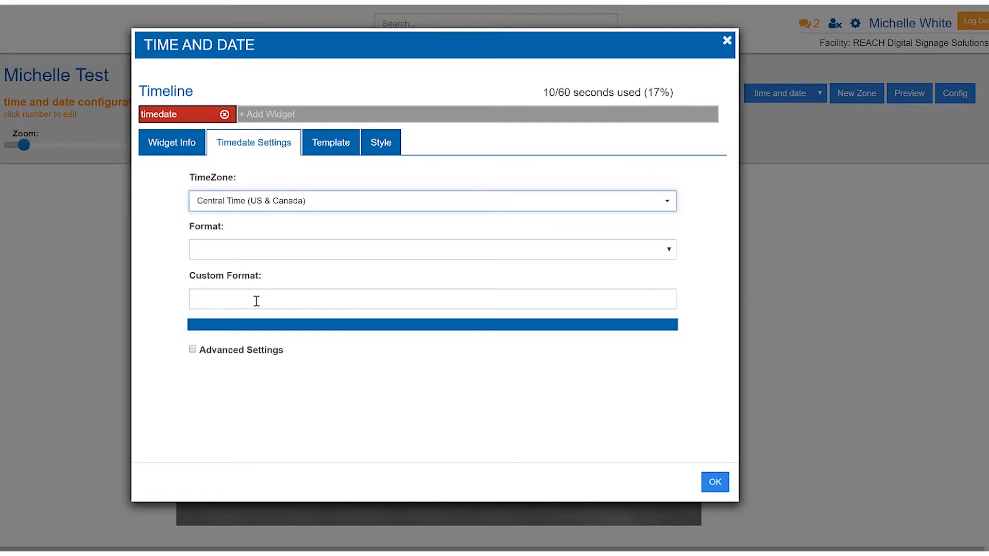
left_click(269, 255)
left_click(273, 298)
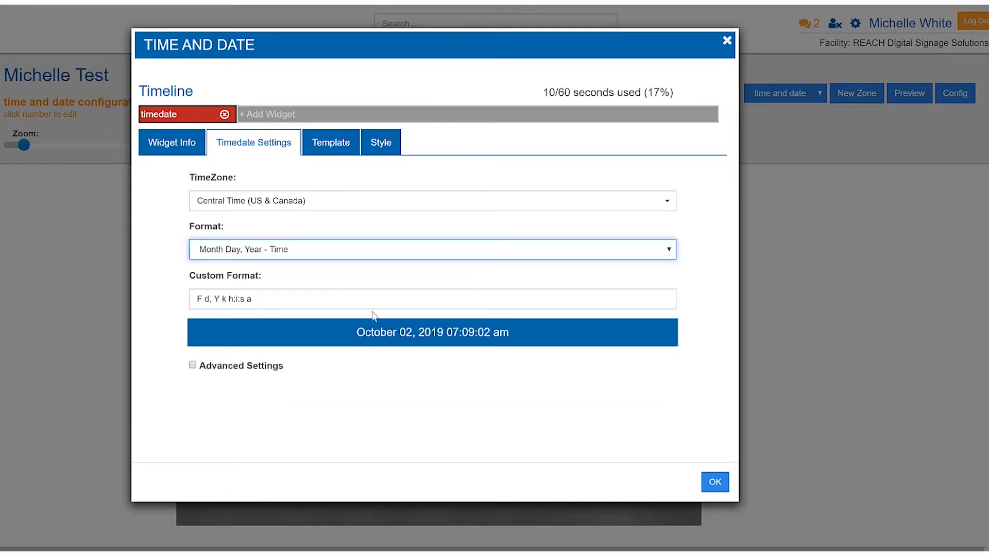
Check which templates are available for the timedate widget
left_click(322, 151)
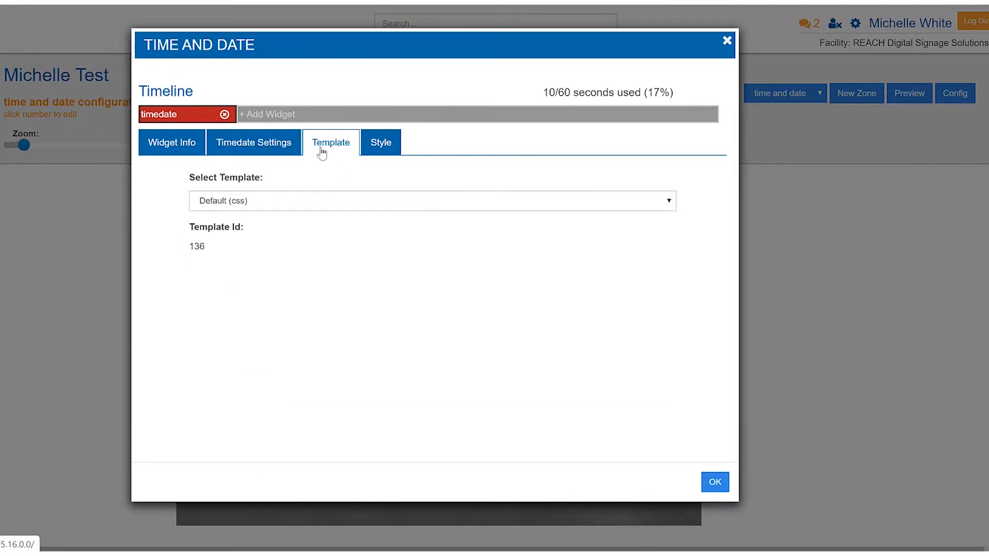
left_click(295, 206)
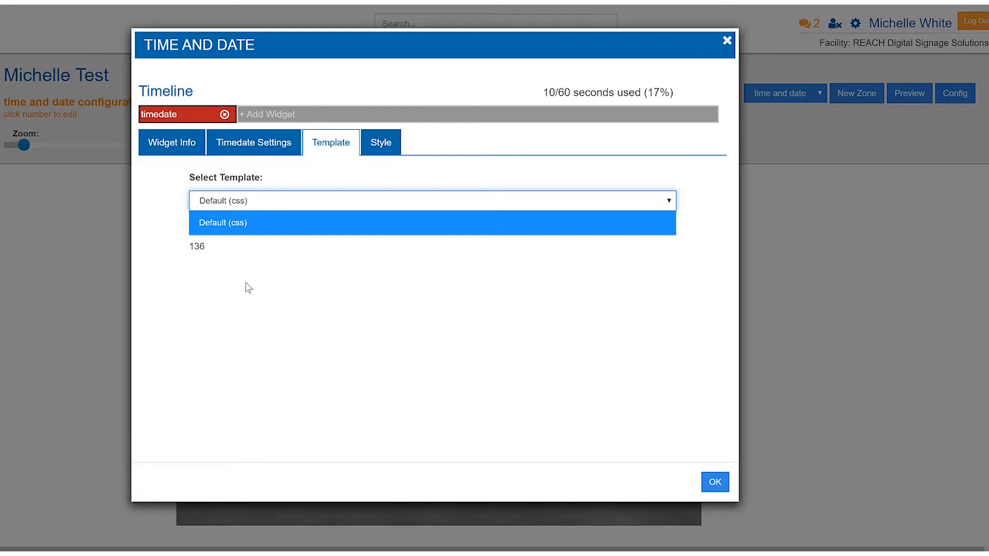
left_click(369, 174)
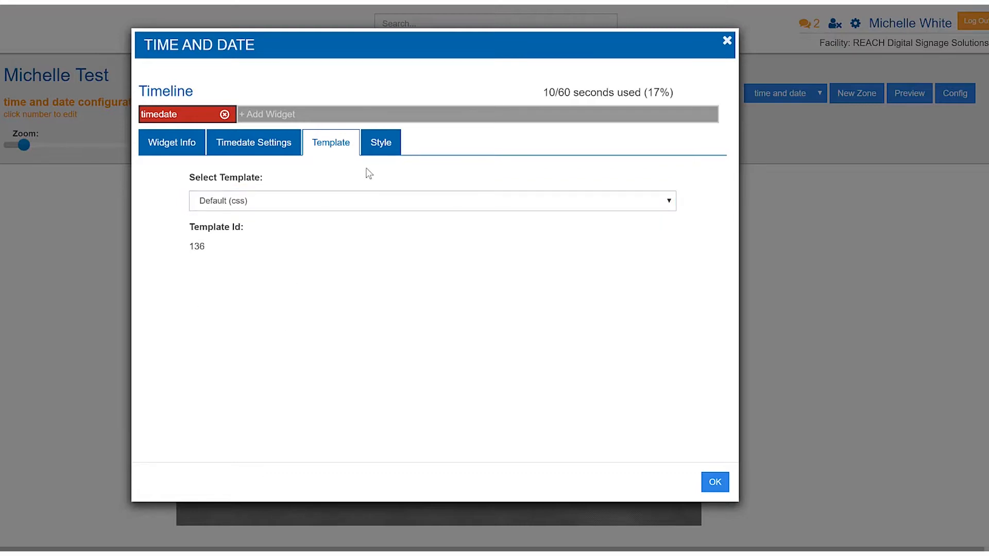
Style the Time & Date text as bold, uppercase Arial with a font size of 40
left_click(373, 148)
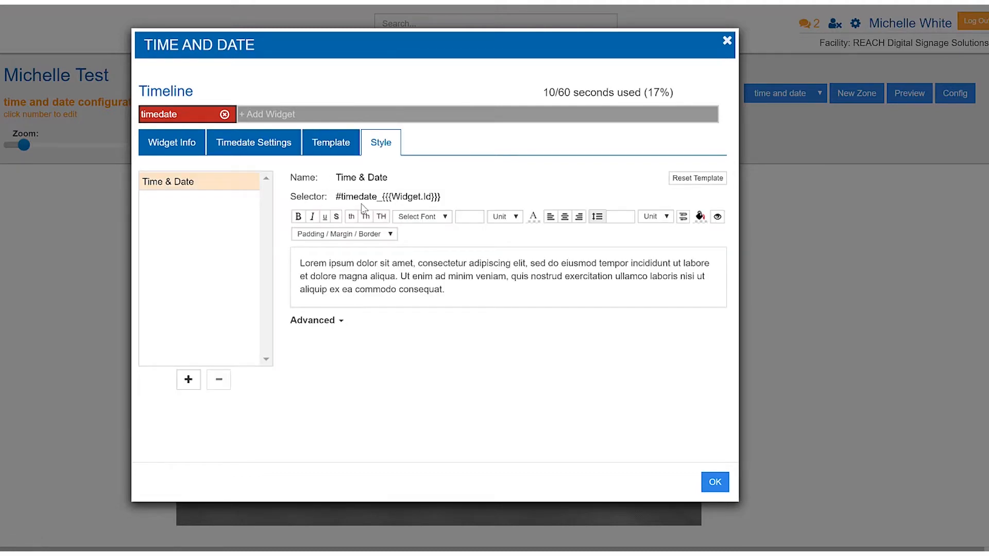
left_click(298, 217)
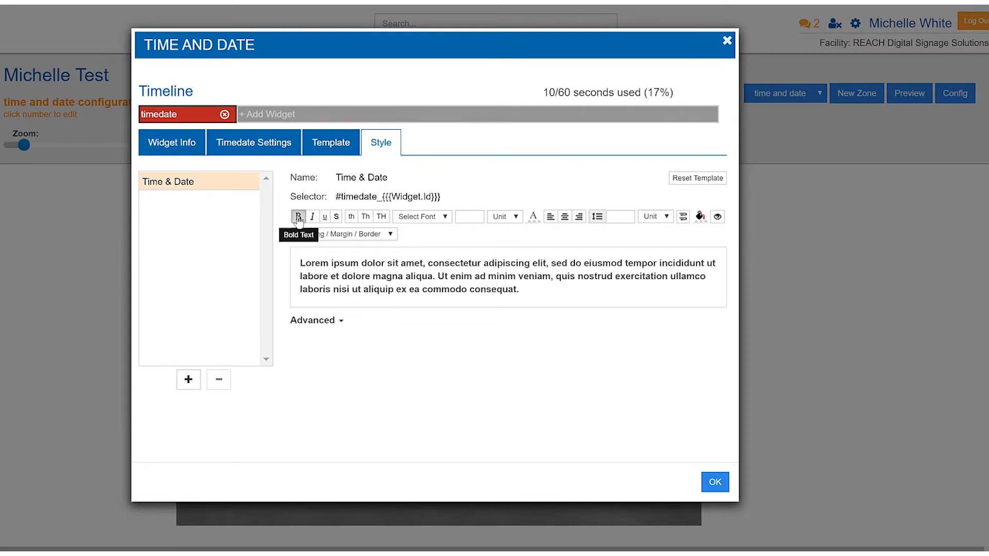
left_click(381, 217)
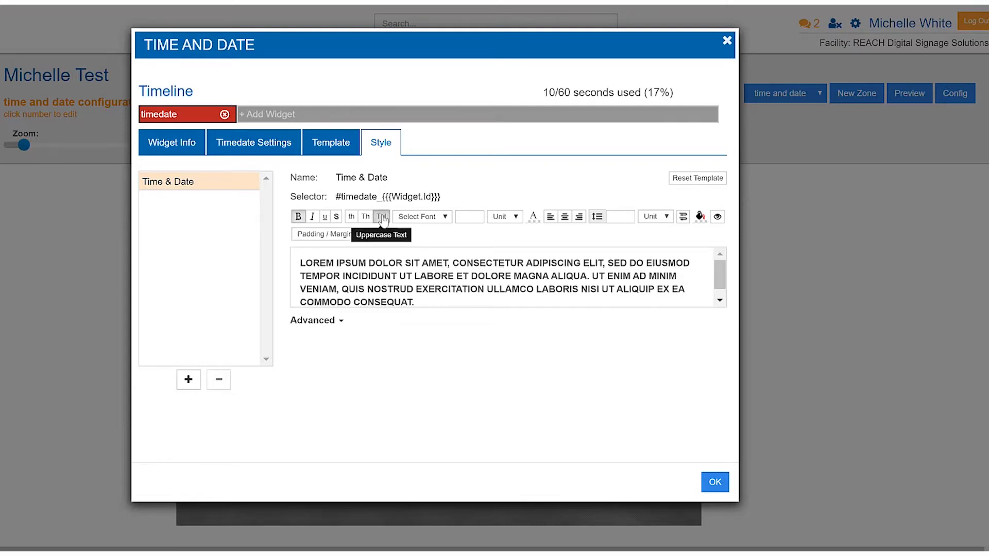
left_click(422, 217)
left_click(420, 281)
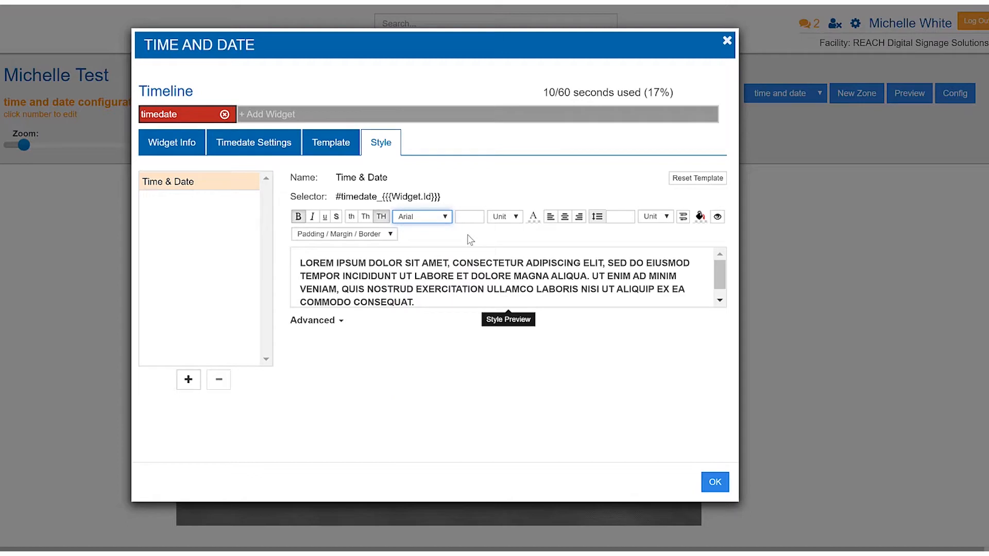
left_click(467, 217)
type("40")
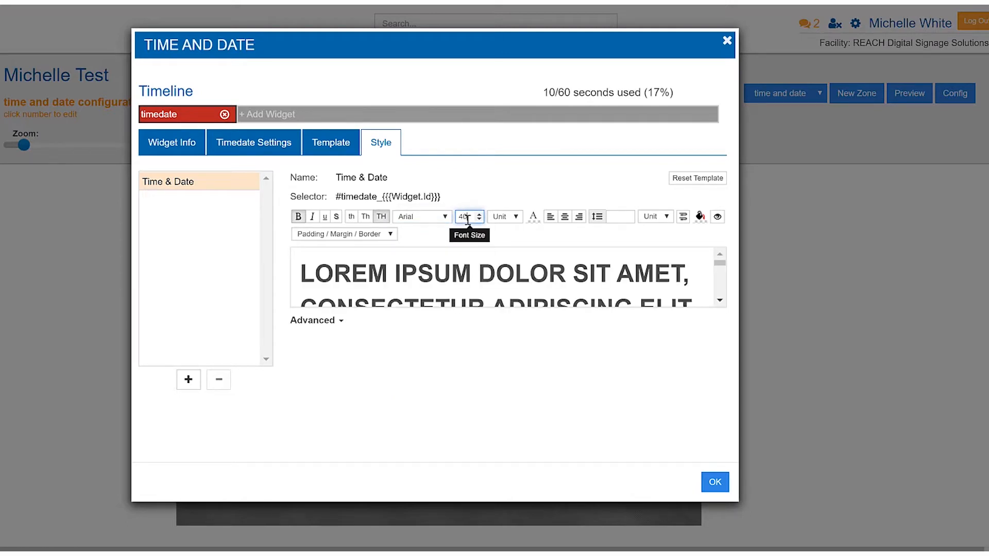
Set the Time & Date text color to red, rgba(240,0,0,1)
left_click(533, 216)
left_click(581, 240)
left_click(598, 230)
Add font-style:italic; to the Time & Date style's raw CSS below the font-weight line and confirm the zone's settings
left_click(340, 320)
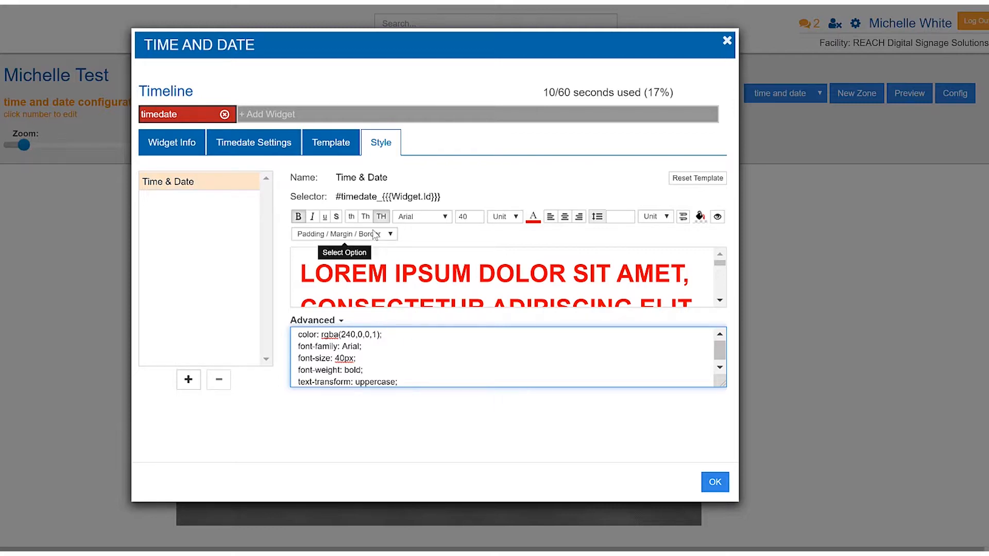
left_click(383, 367)
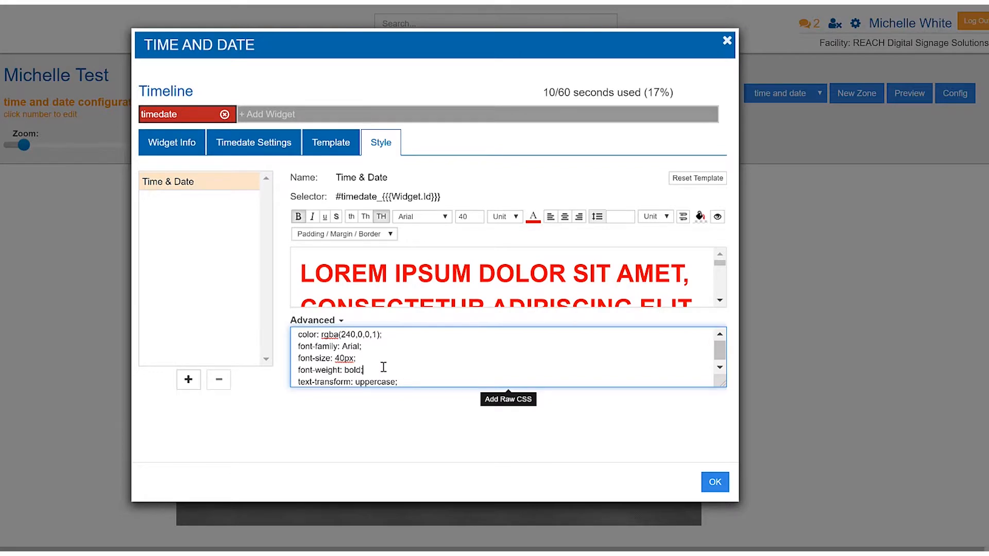
key("Return")
type("font")
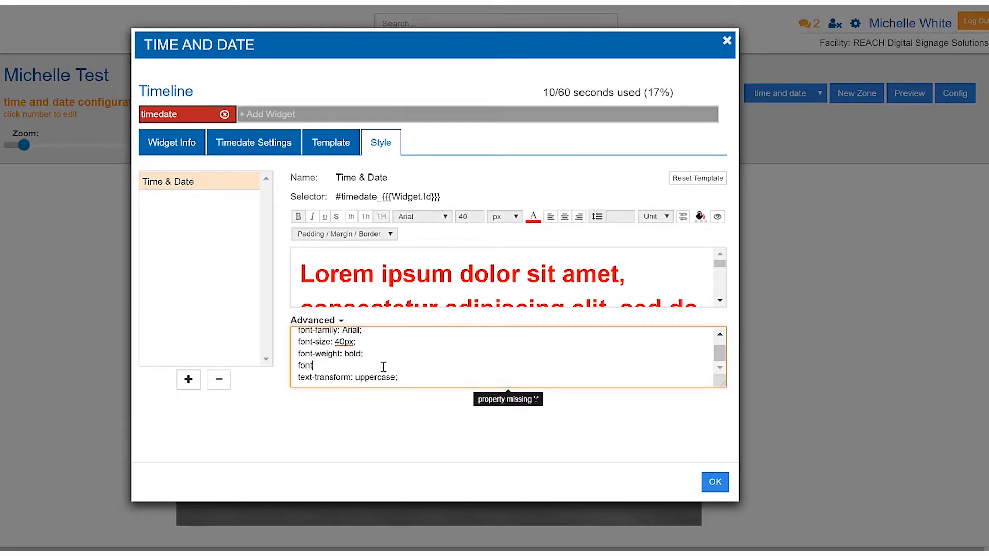
type("-style:italuc;")
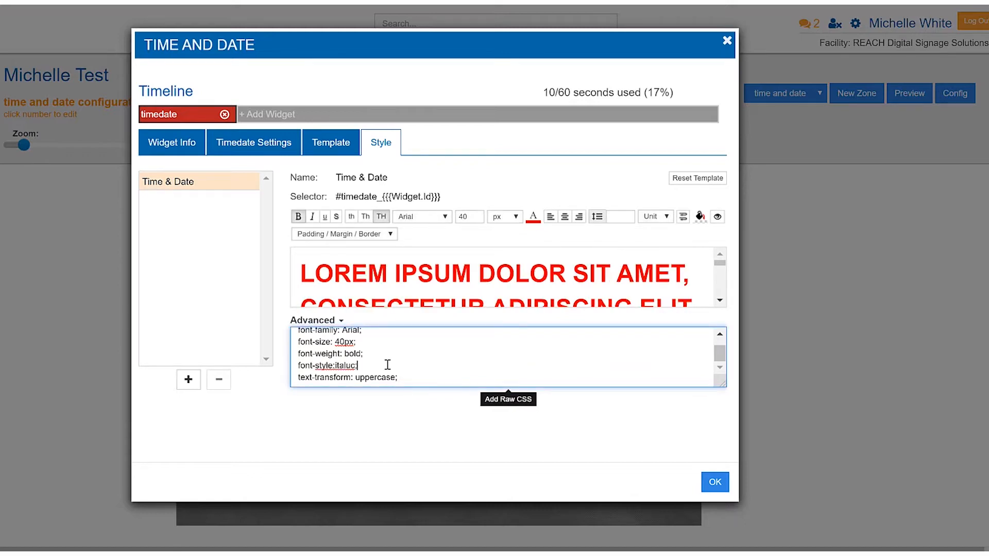
left_click_drag(369, 378, 340, 366)
type("alic;")
left_click_drag(335, 286, 526, 296)
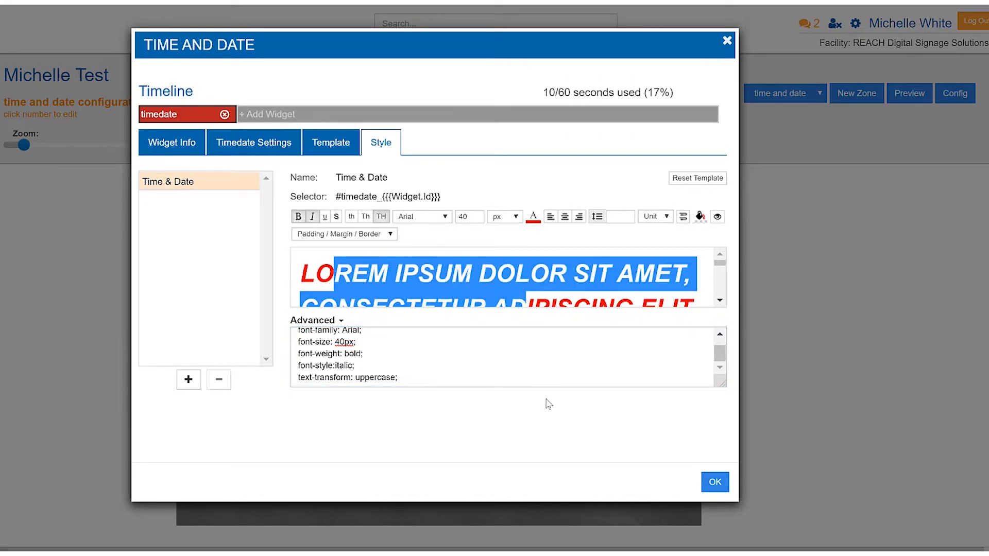
left_click(714, 481)
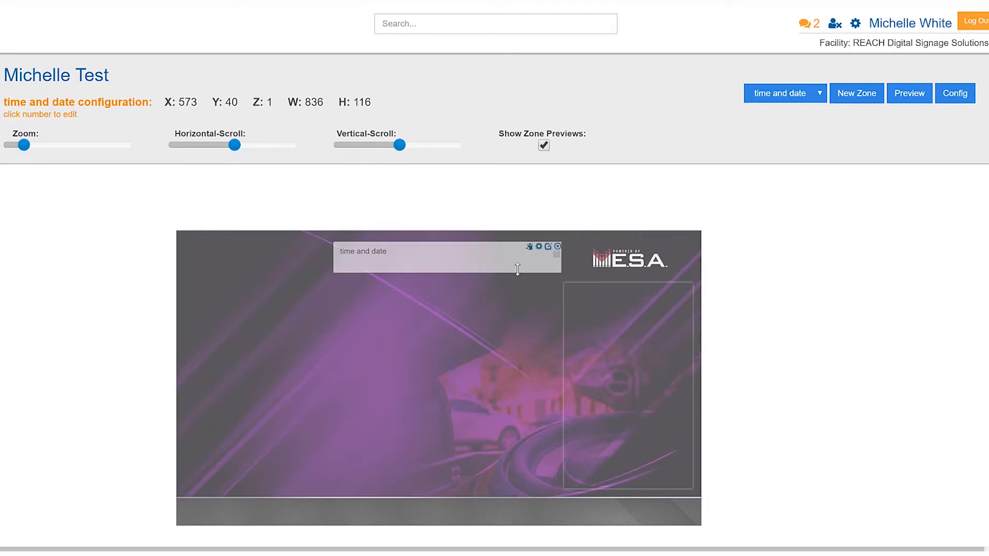
Preview the full layout to check the time and date text over the background, then close the preview
left_click(915, 100)
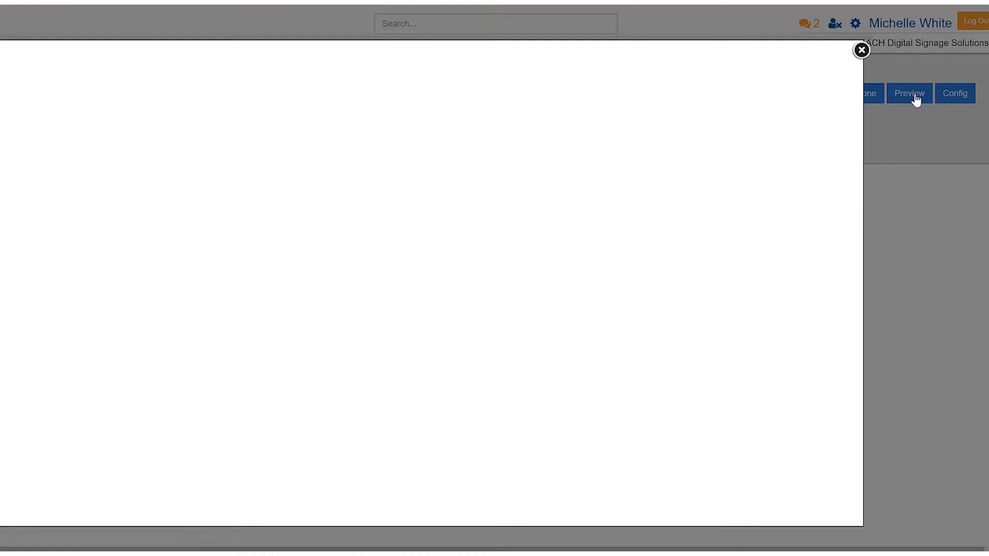
left_click(484, 256)
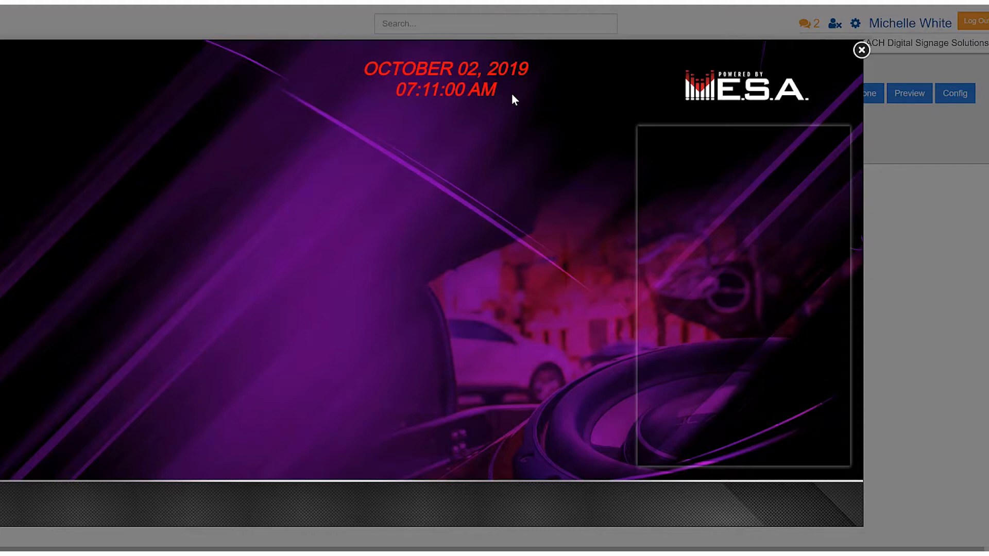
left_click(861, 50)
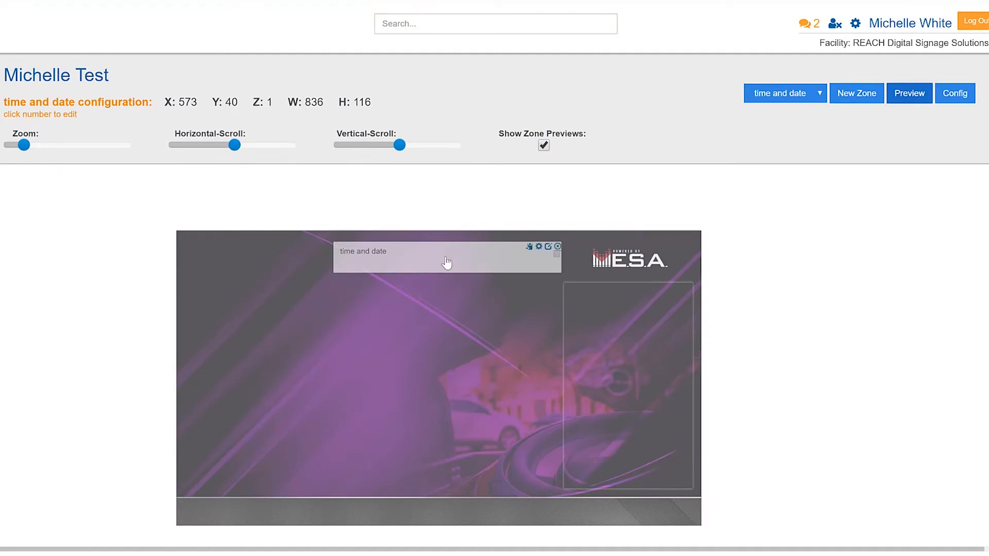
Move the time and date zone to about X 580, Y 53 and select the background zone
left_click_drag(444, 265, 447, 268)
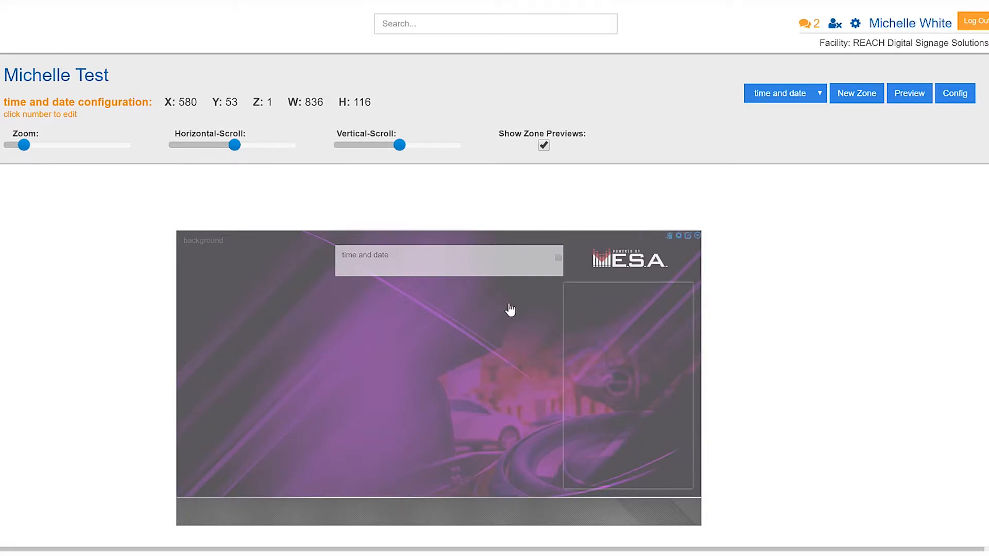
left_click(503, 331)
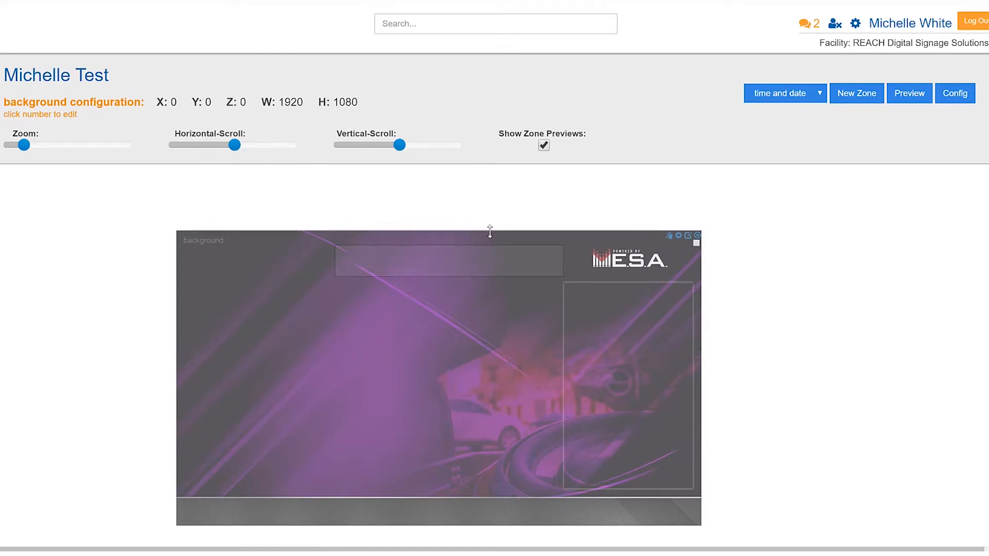
Select the time and date zone, move it to about X 633, Y 44 and copy it to the zones clipboard
left_click(790, 103)
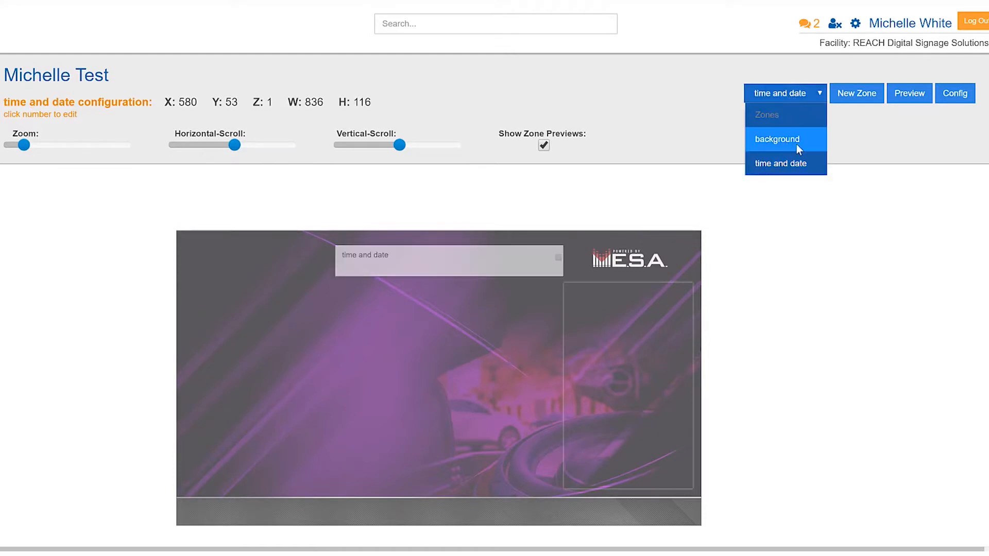
left_click(777, 163)
left_click_drag(411, 268, 472, 259)
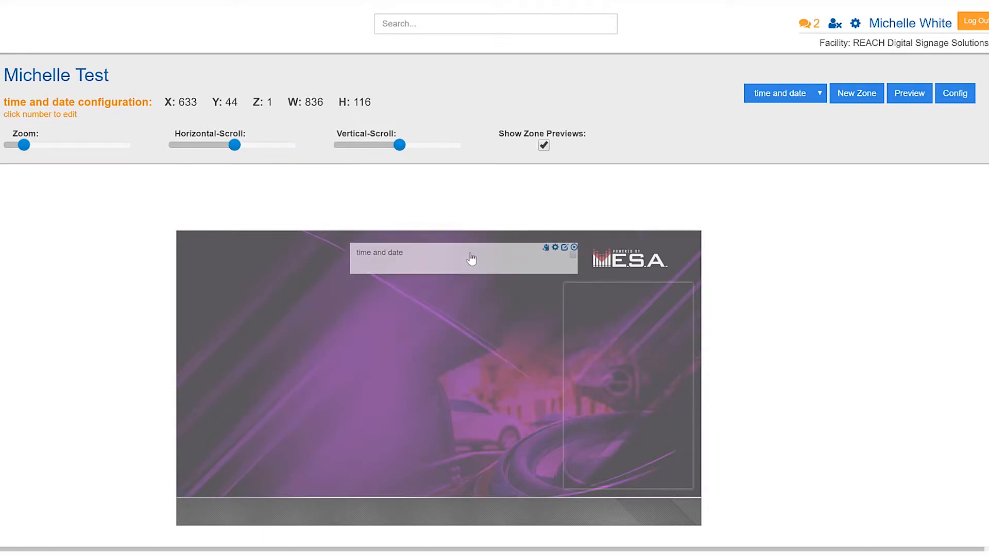
left_click(545, 249)
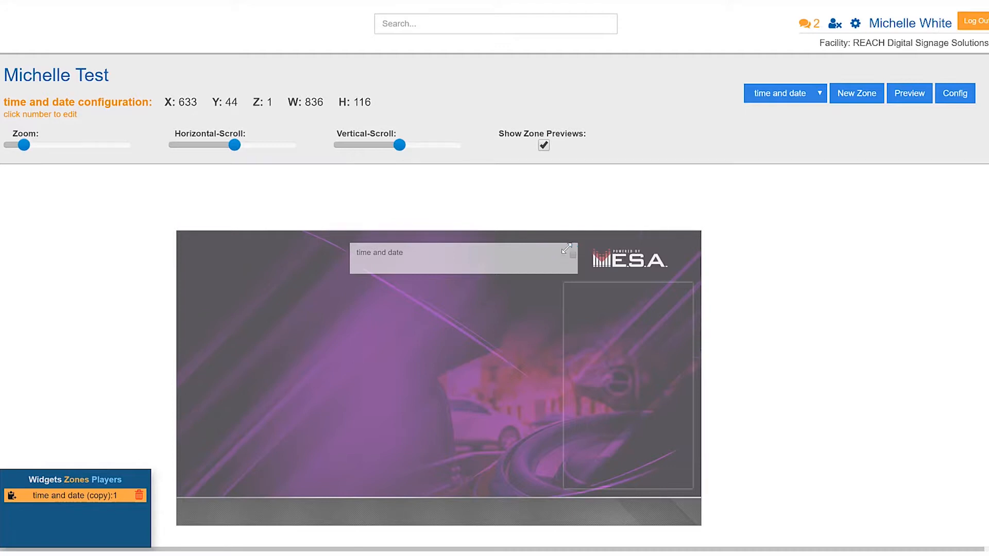
Examine the time and date zone's widget timeline and its zone settings, clearing the zone's checkbox in between
left_click(565, 248)
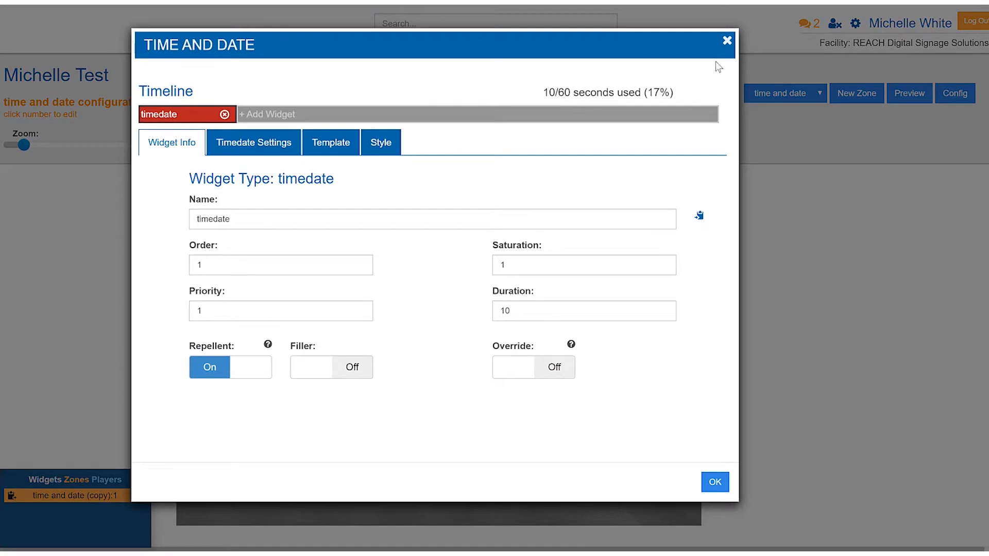
left_click(727, 40)
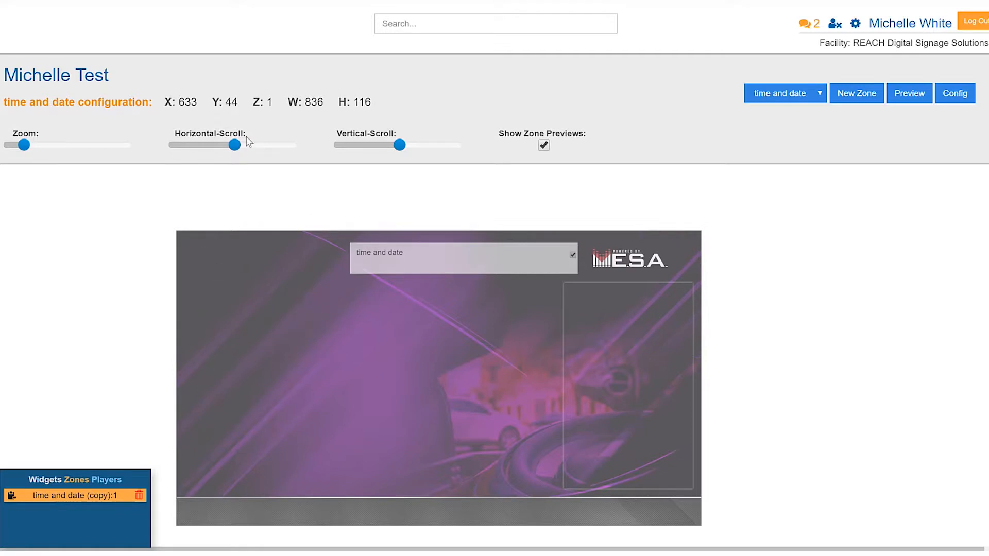
mouse_move(573, 257)
left_click(573, 256)
mouse_move(571, 262)
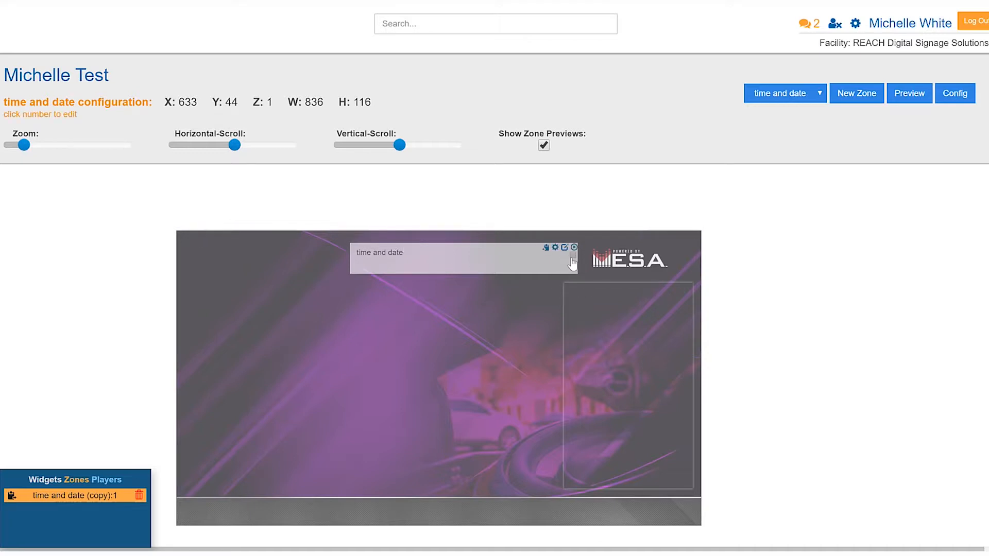
left_click(556, 248)
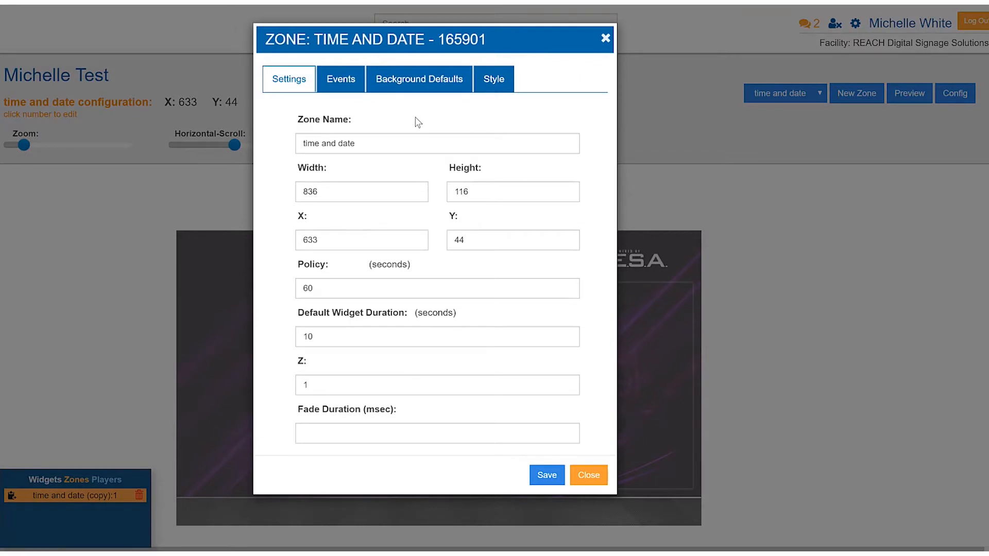
left_click(606, 38)
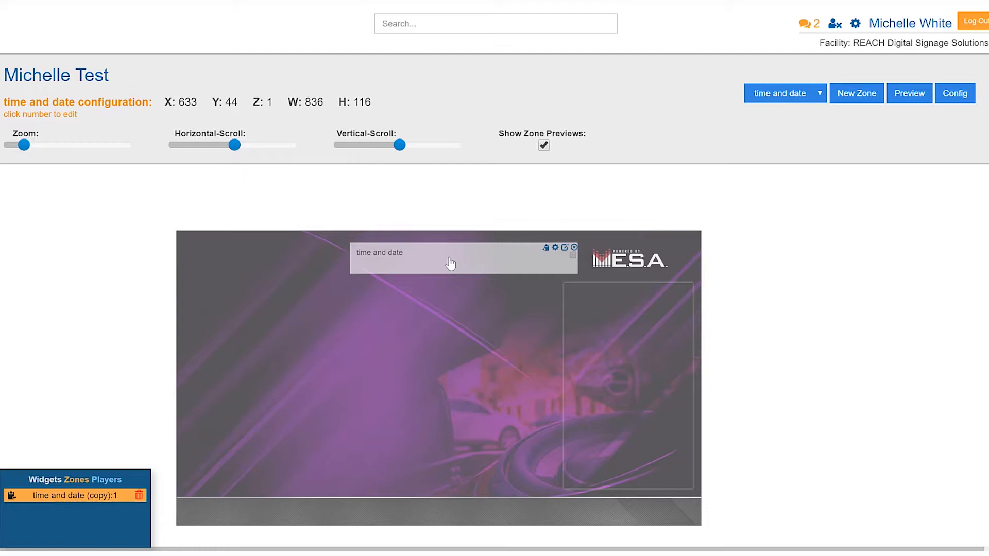
Set the time and date zone's background color to rgba(182,229,237,0.34), save it and check the layout preview
double_click(554, 250)
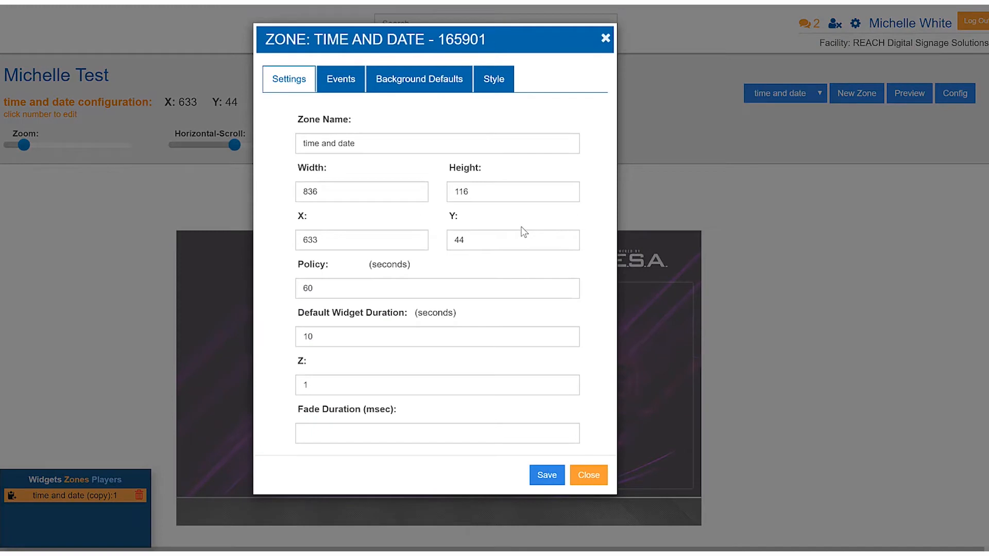
left_click(414, 87)
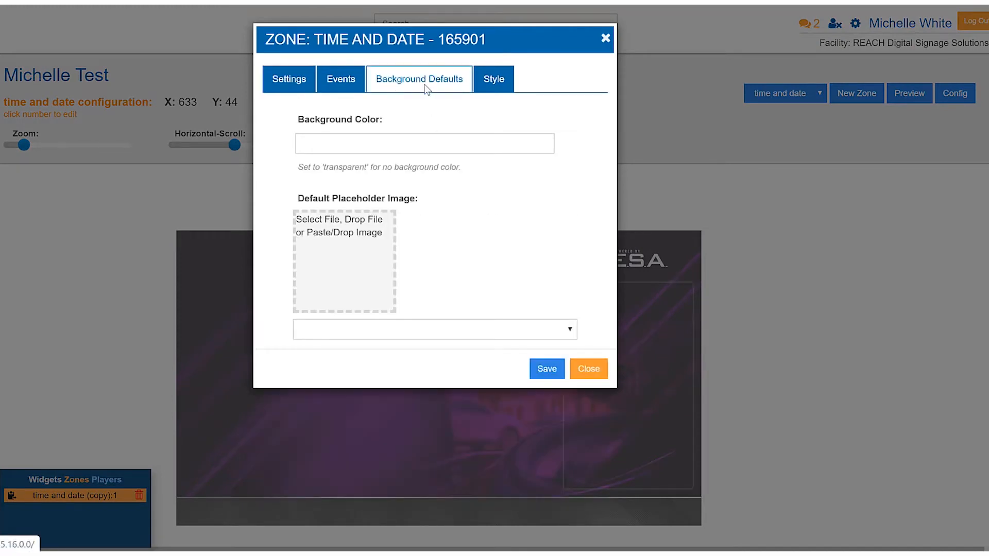
left_click(410, 148)
type("white")
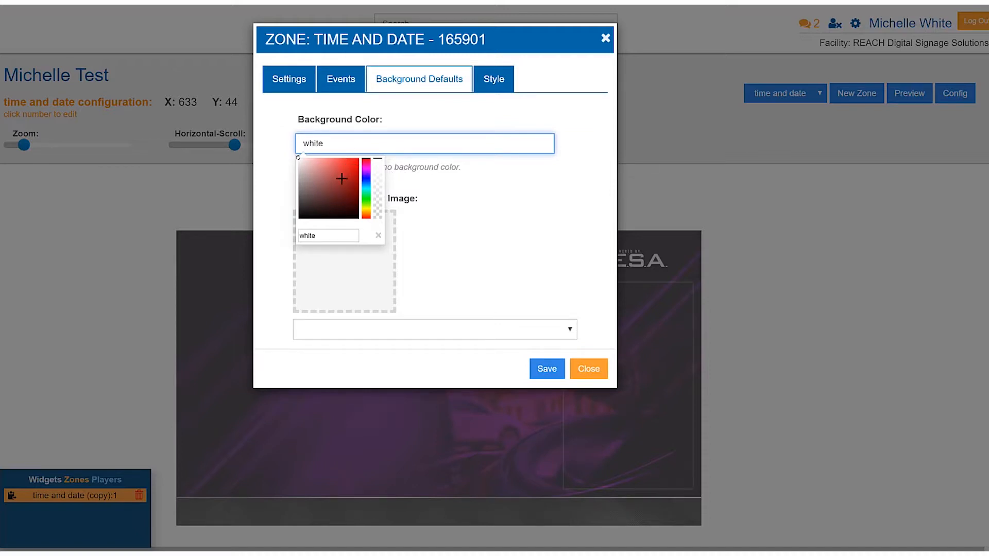
mouse_move(342, 174)
left_mouse_down()
mouse_move(332, 165)
mouse_move(325, 176)
mouse_move(341, 193)
left_mouse_up()
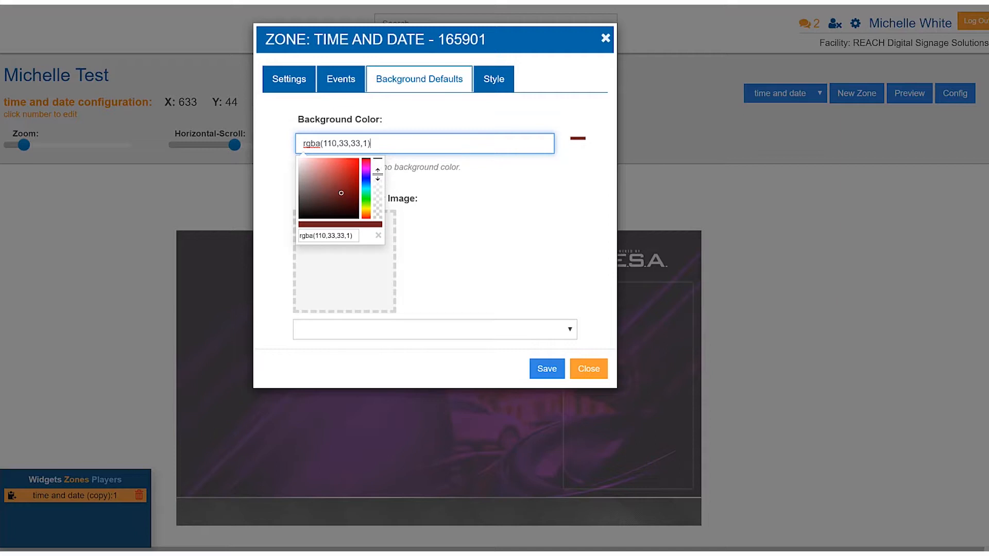
left_click_drag(378, 177, 312, 163)
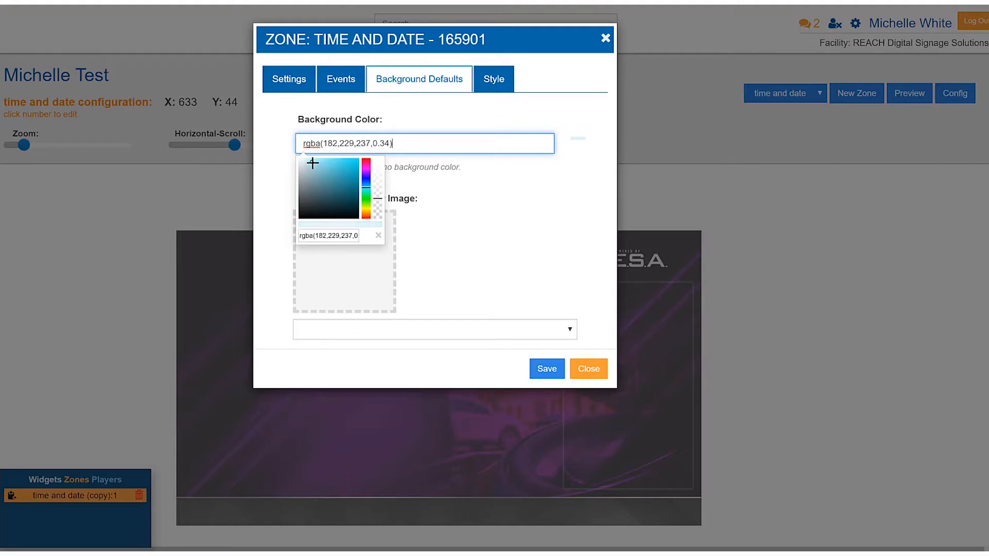
left_click(412, 249)
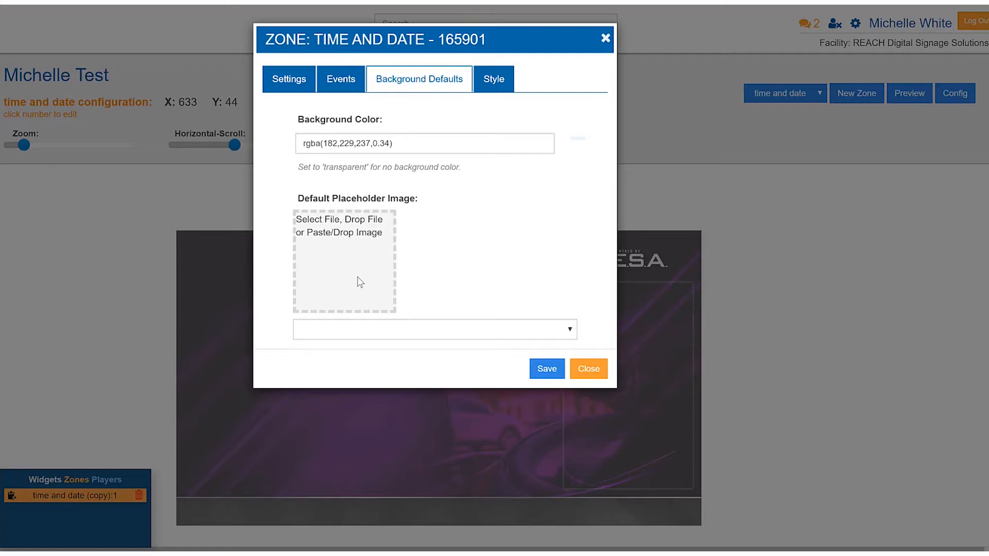
left_click(547, 370)
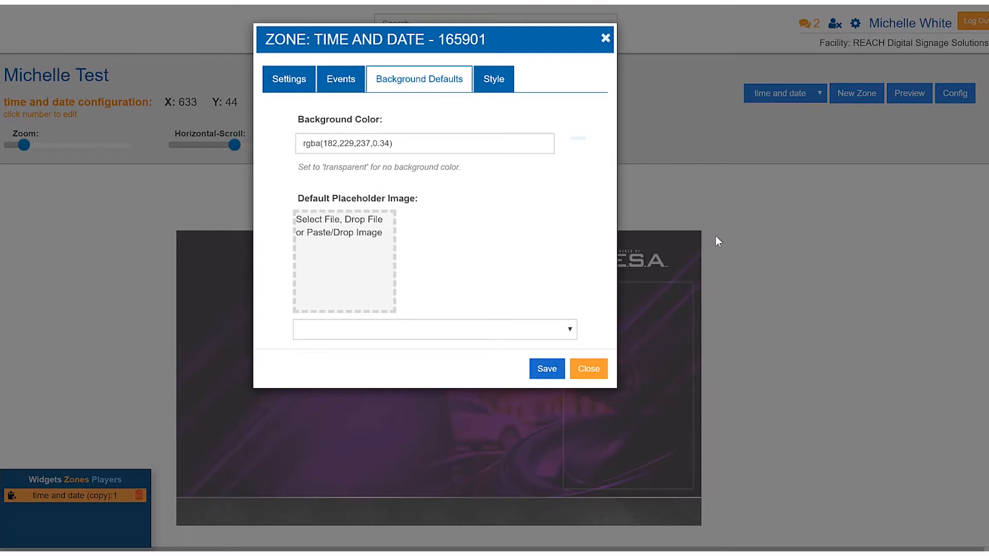
left_click(916, 94)
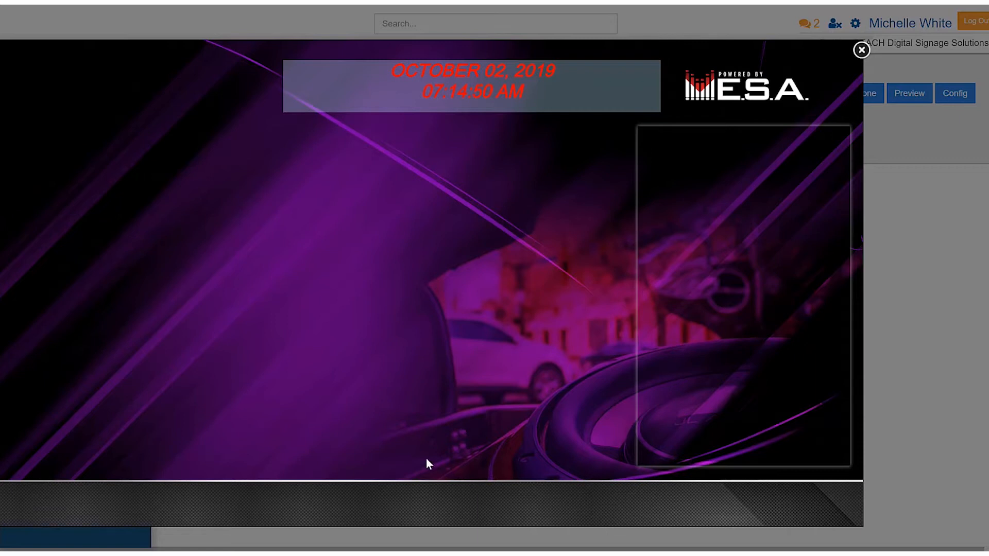
left_click(861, 51)
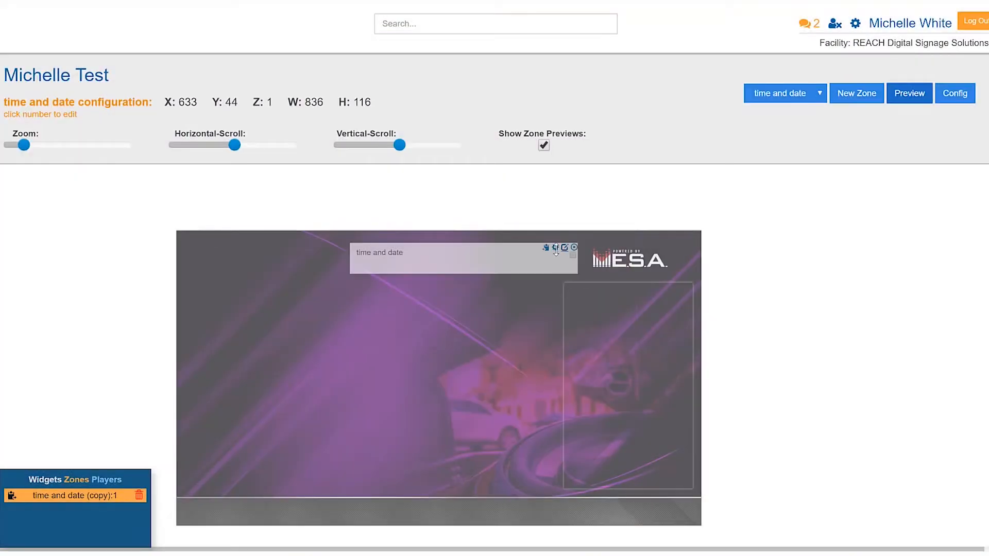
Add border: 5px white solid; to the time and date zone's CSS, save it and check the border in the layout preview
left_click(554, 247)
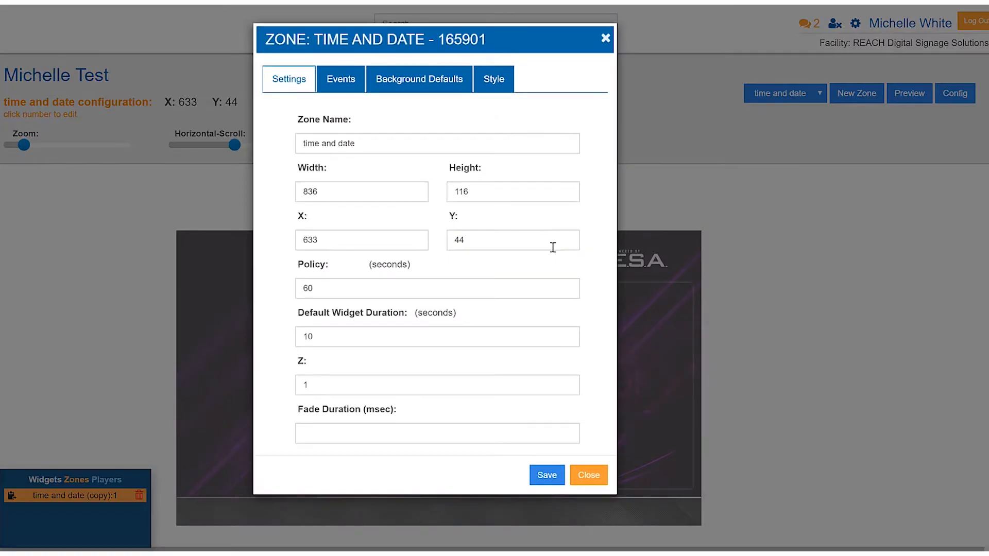
left_click(495, 82)
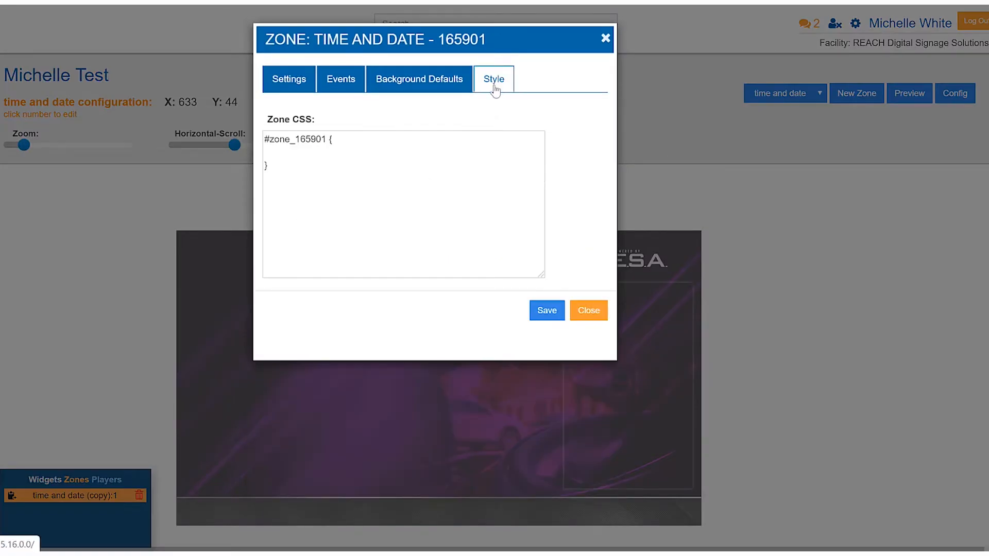
left_click(308, 153)
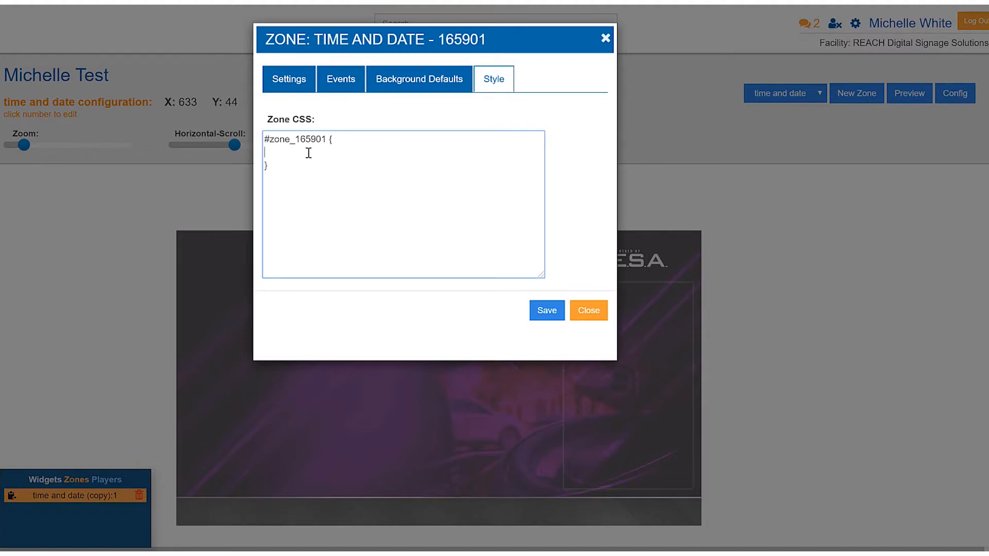
type("border: 5px white solid;")
left_click(270, 153, "shift")
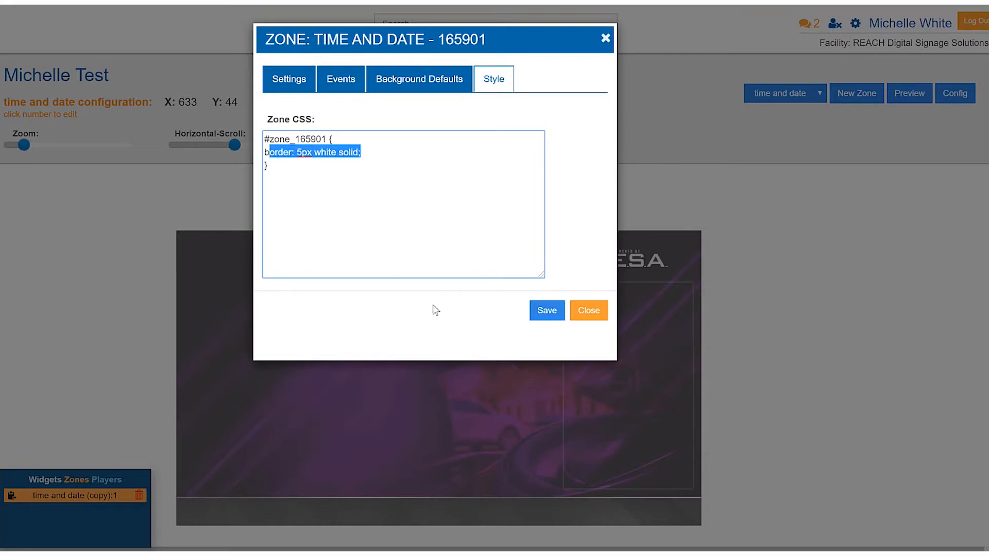
left_click(549, 312)
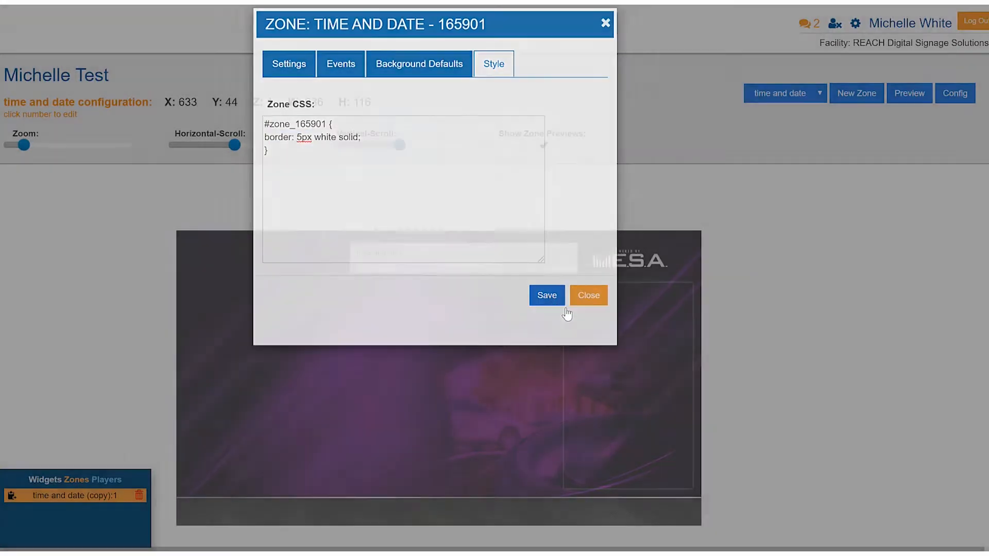
left_click(911, 94)
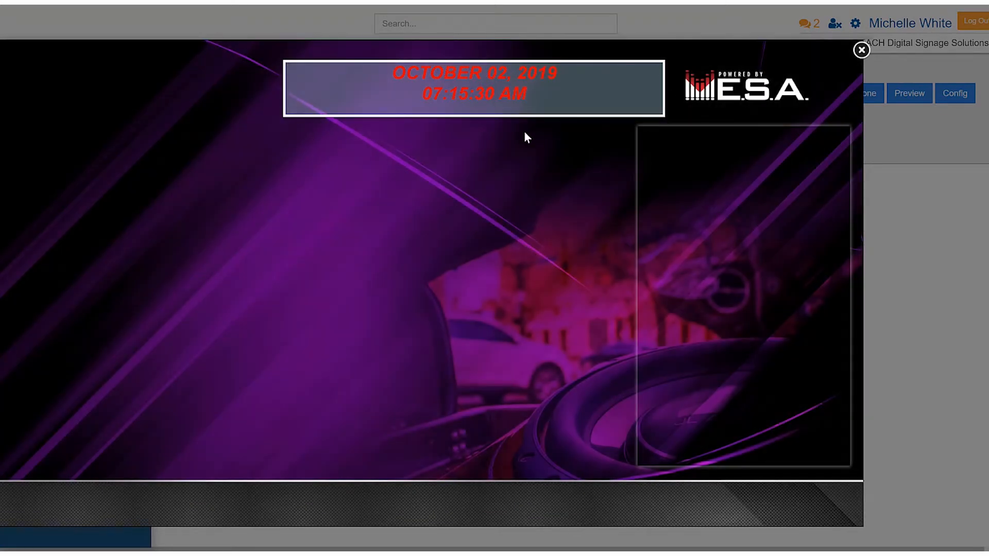
left_click(861, 50)
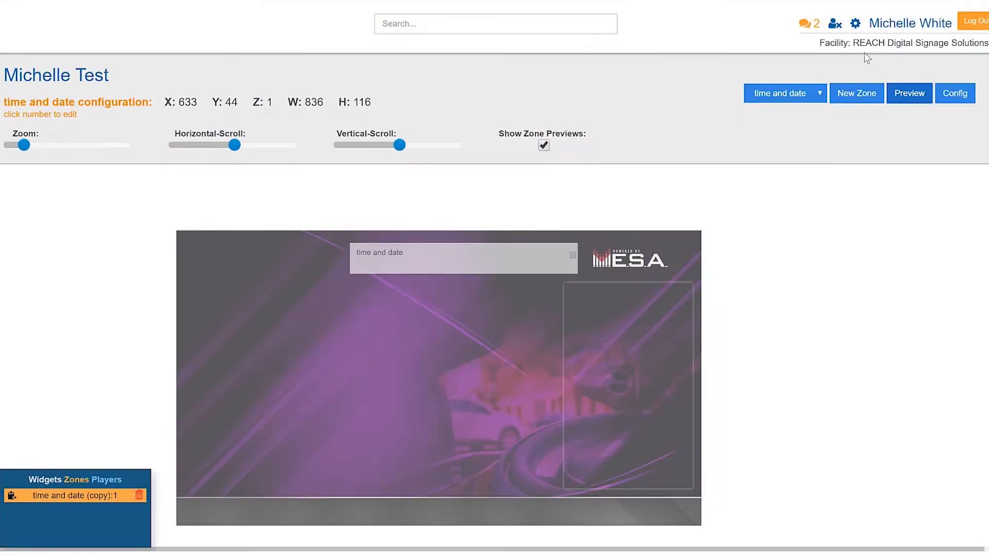
Rename the time and date zone as social media, save it and check the name in the zone list
left_click(555, 247)
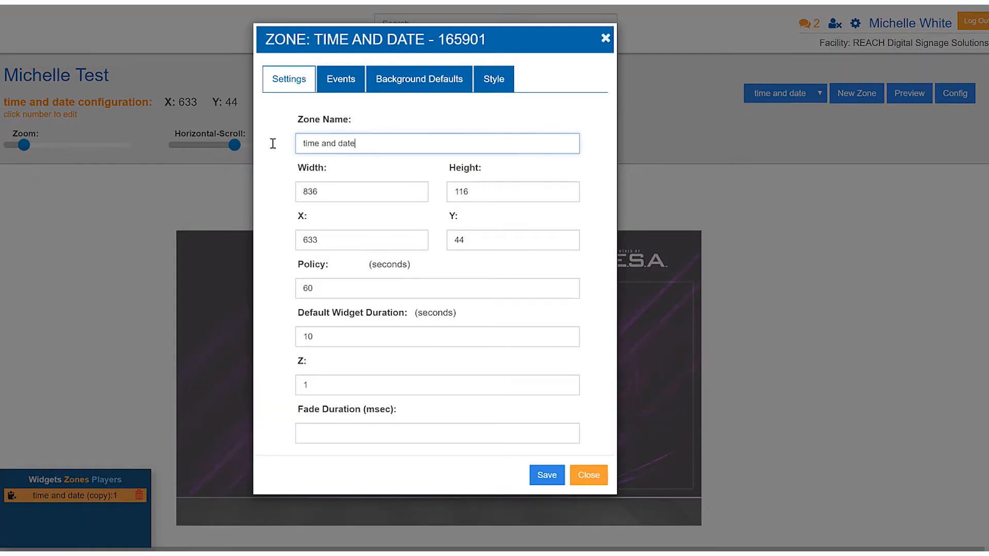
left_click_drag(364, 144, 218, 144)
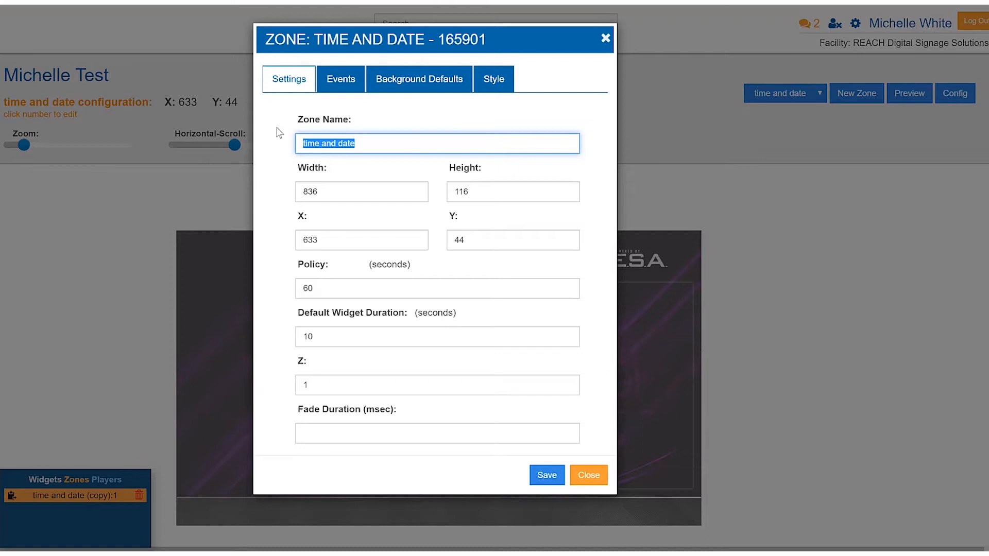
type("social media")
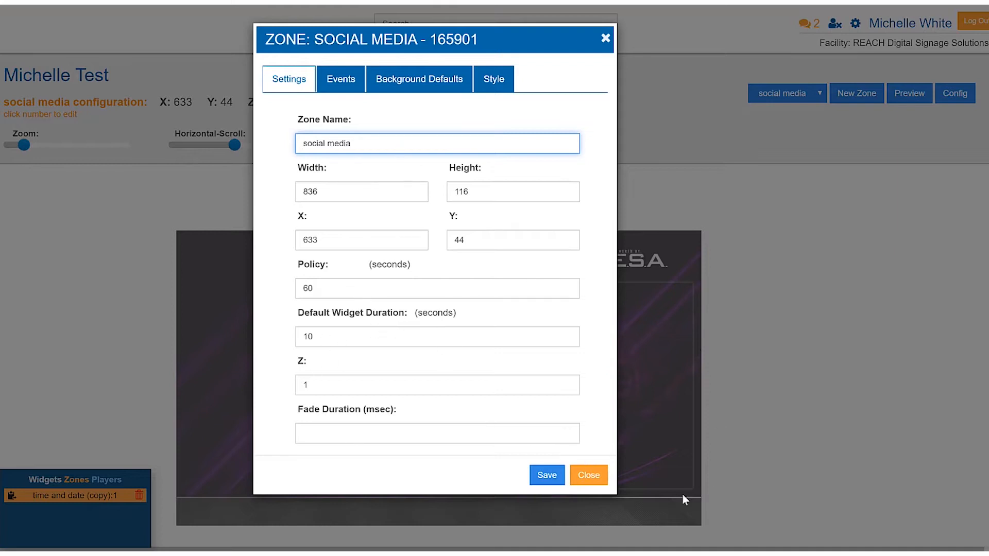
left_click(547, 476)
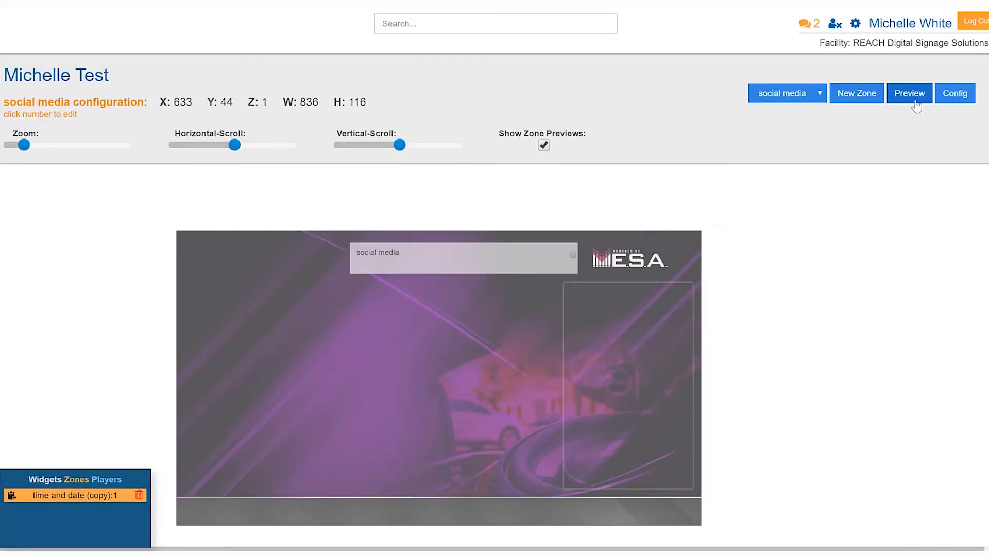
left_click(807, 98)
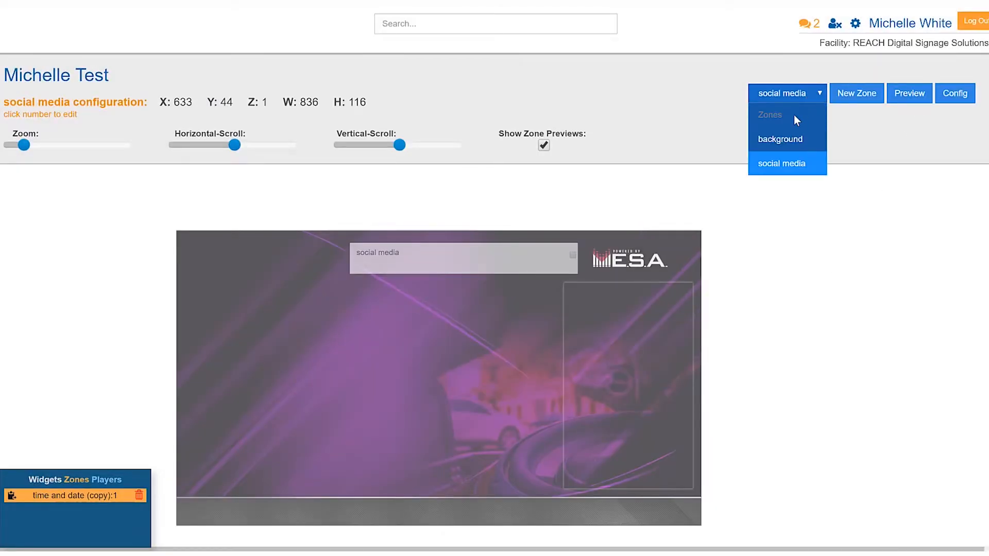
left_click(871, 124)
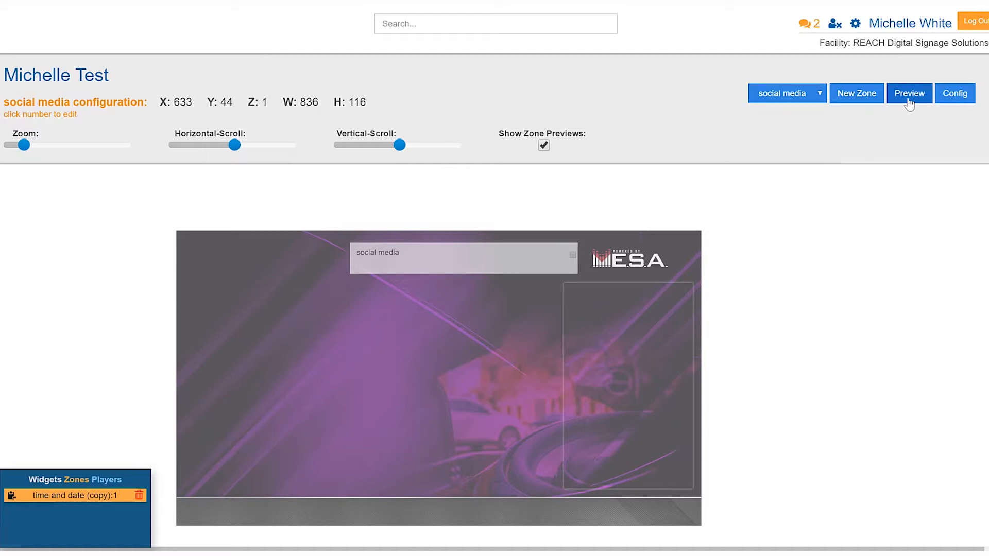
Examine the layout's name, width and height in the layout settings and close them without saving
left_click(956, 95)
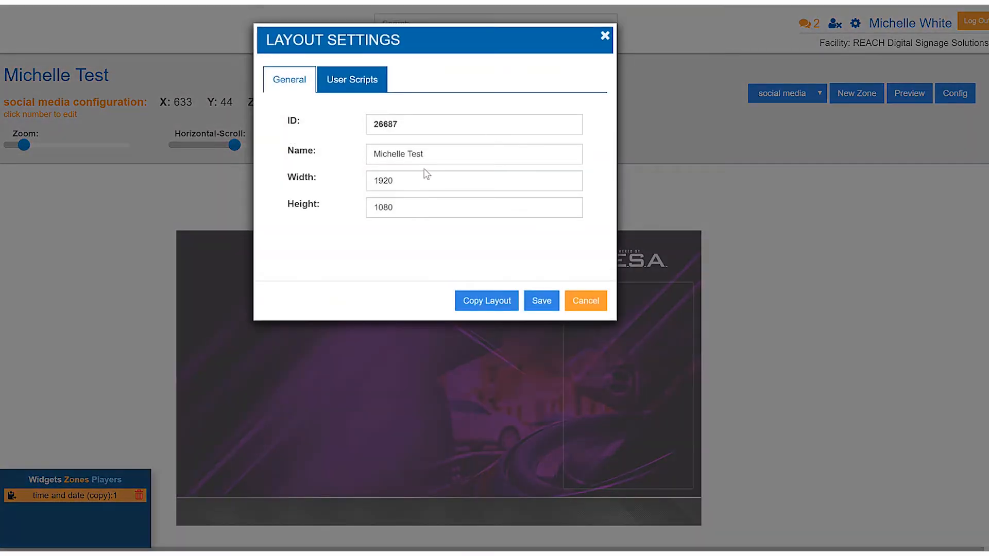
left_click_drag(442, 157, 354, 168)
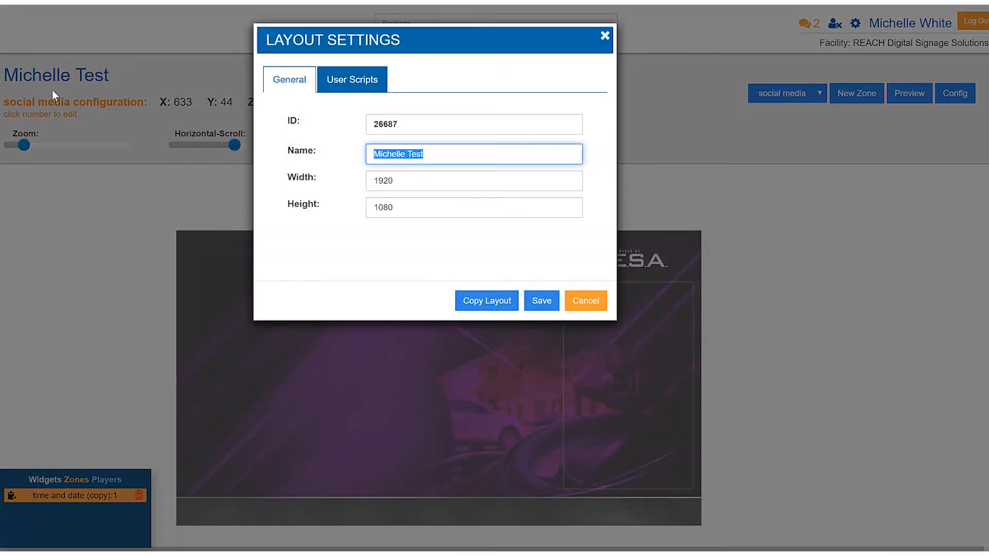
left_click(400, 156)
left_click_drag(425, 153, 414, 151)
left_click(309, 238)
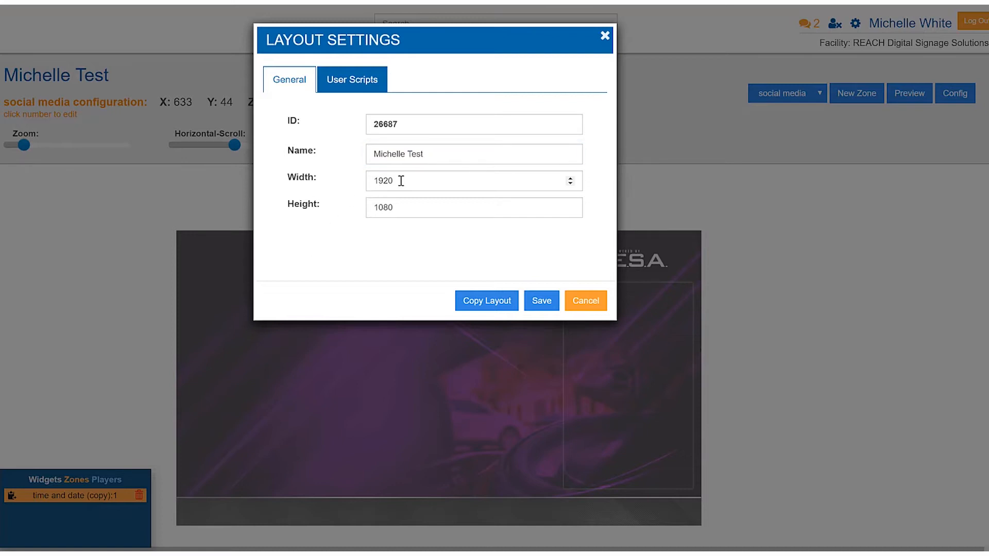
left_click_drag(408, 179, 324, 177)
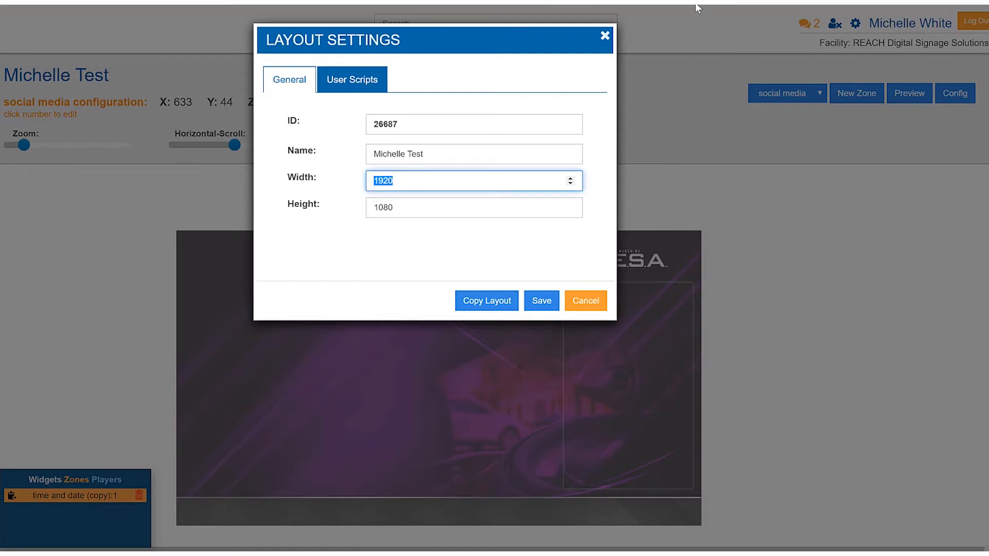
left_click(603, 39)
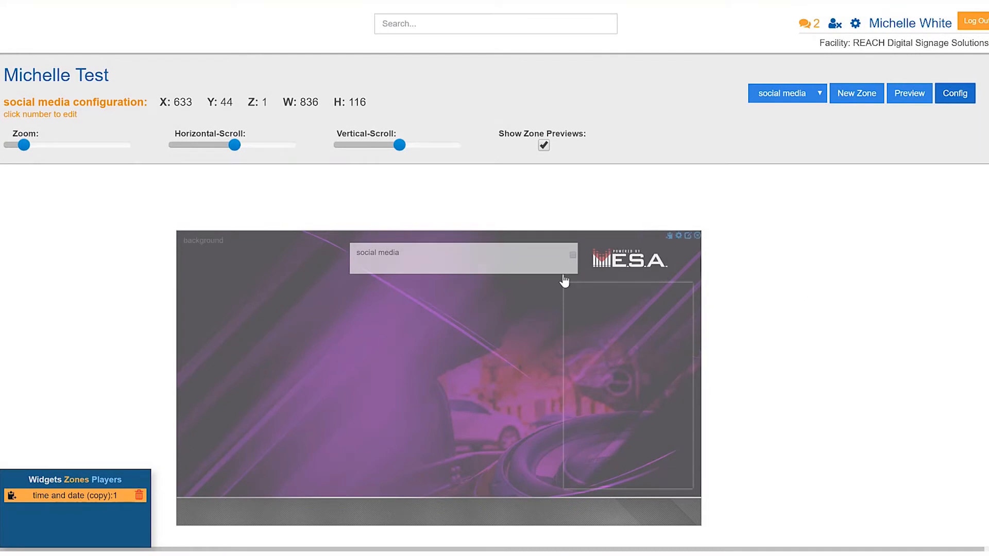
Open the social media zone's widget timeline and add a Content widget
double_click(425, 264)
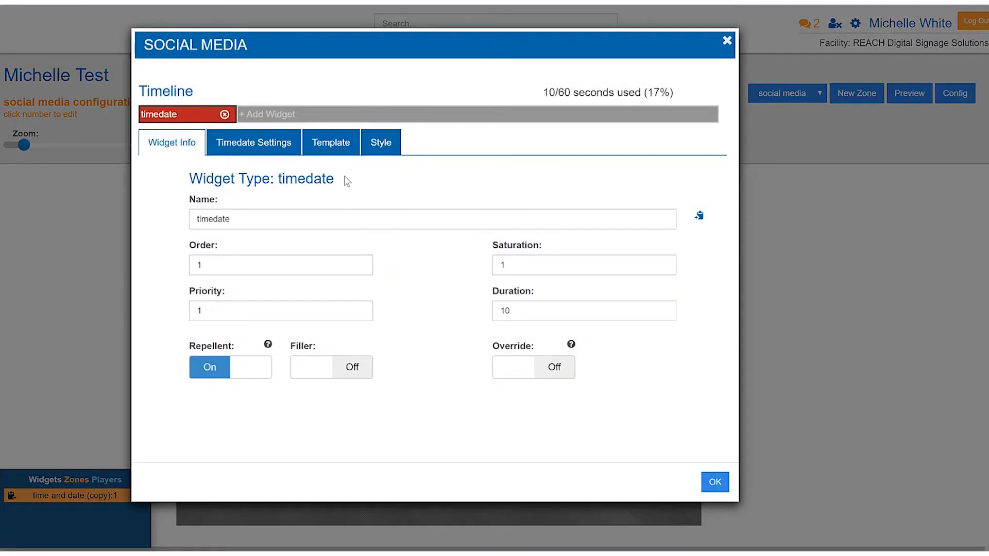
left_click(281, 116)
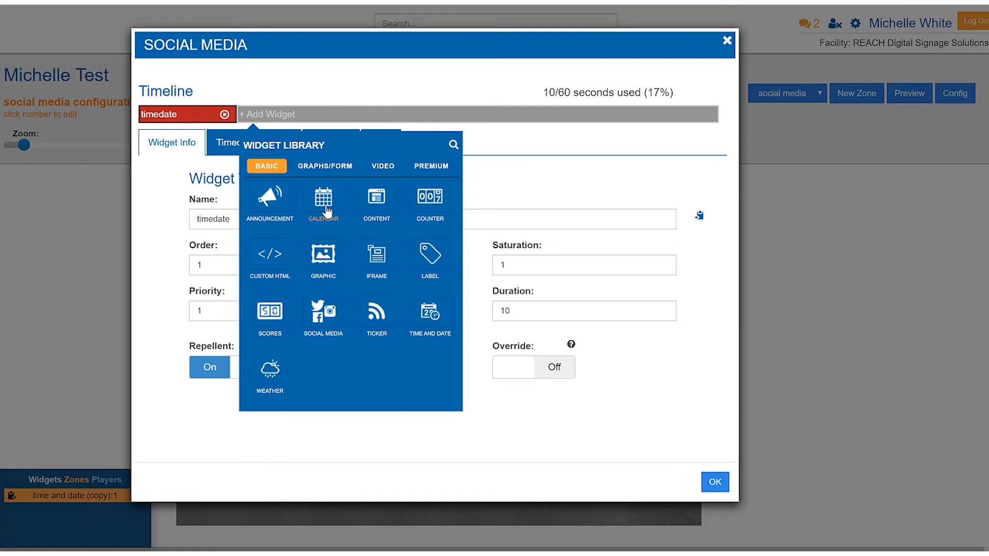
left_click(377, 202)
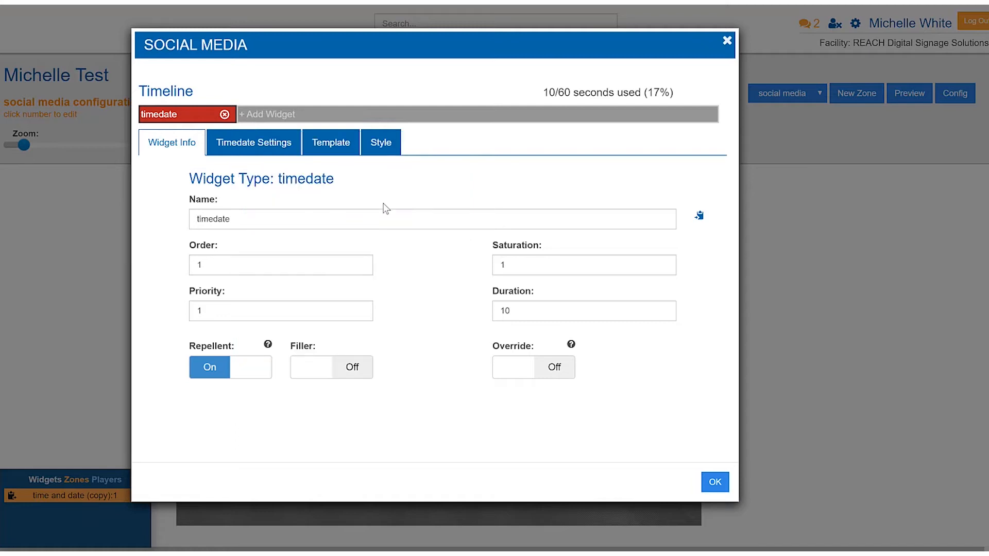
Examine the Content widget's settings and browse its available content types, keeping Sports: ESPN
left_click(247, 147)
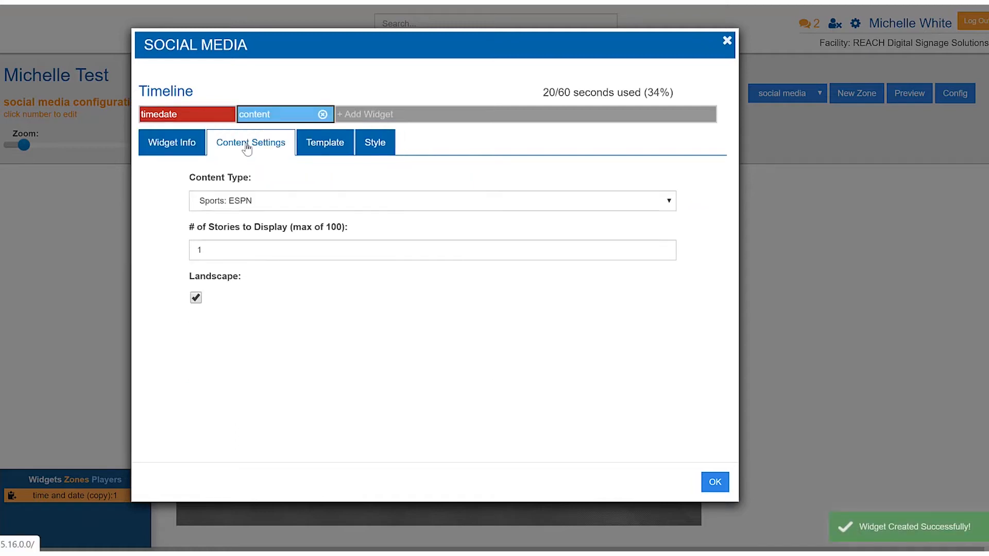
left_click(287, 202)
scroll(308, 274, "down", 3)
scroll(310, 278, "up", 6)
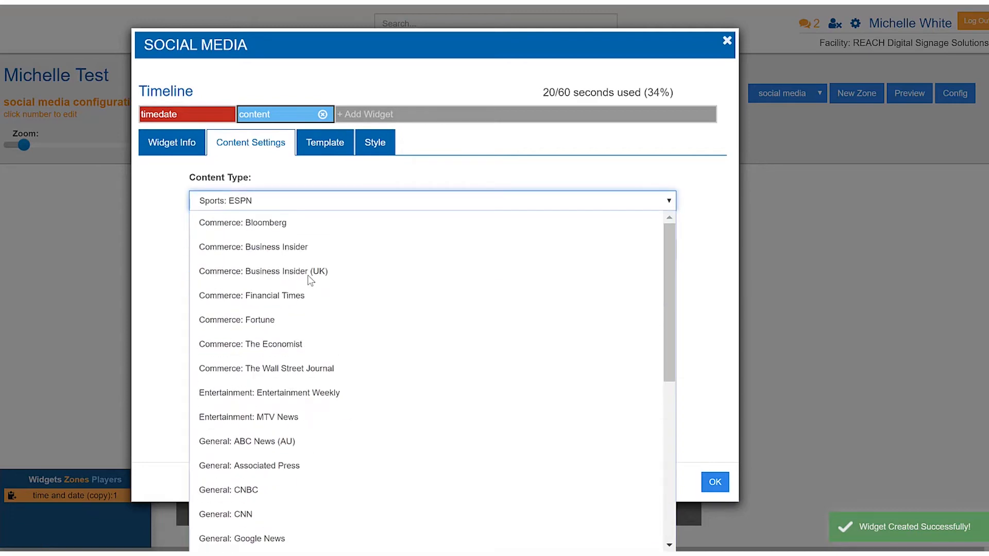
left_click(169, 285)
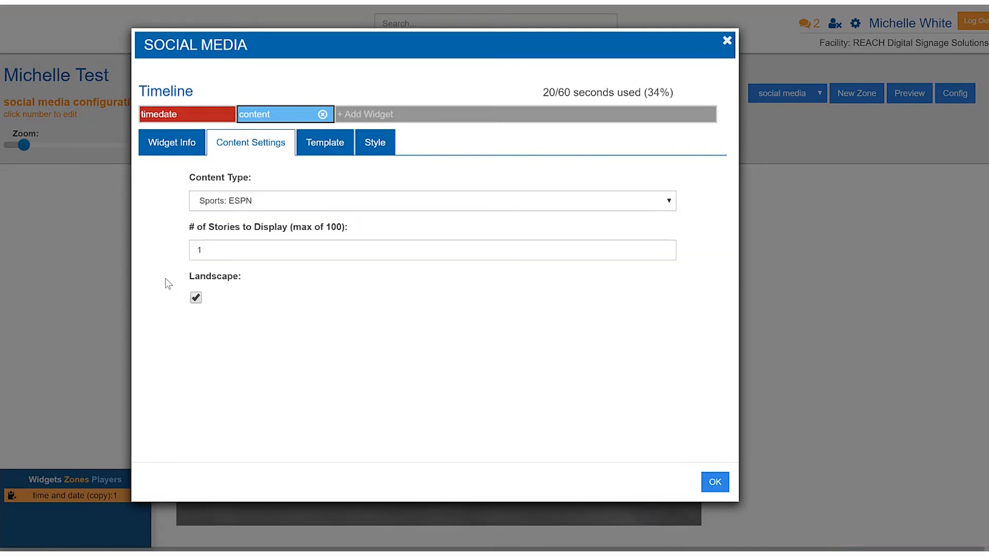
Check the Content widget's template and remove the widget from the timeline
left_click(321, 151)
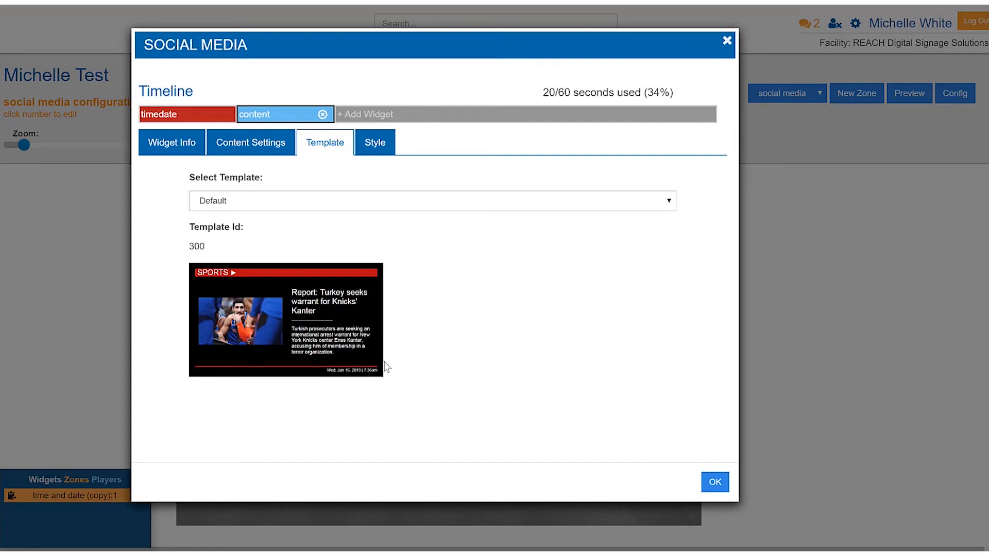
left_click(323, 114)
left_click(434, 135)
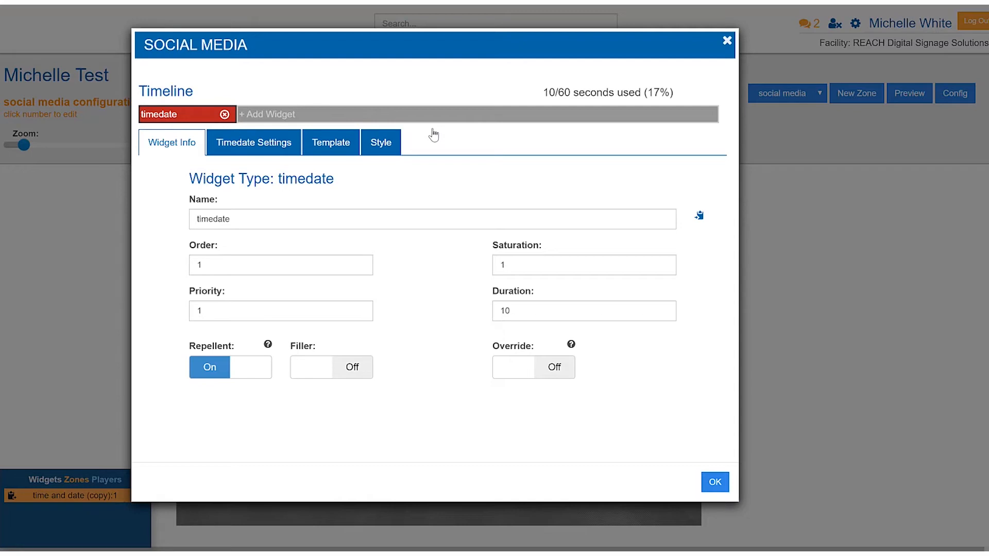
Add a Scores widget to the timeline and look through its template choices, keeping Default
left_click(287, 115)
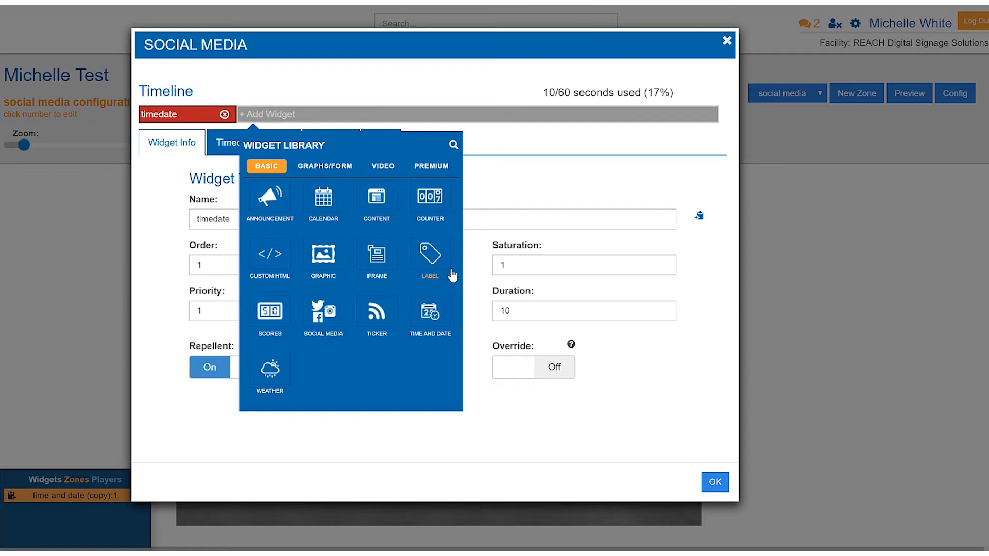
left_click(279, 319)
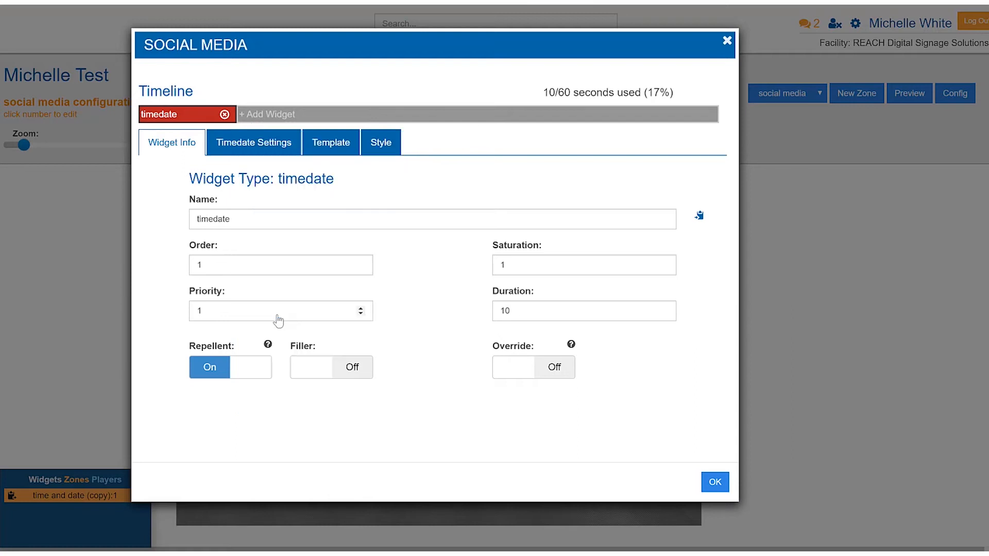
left_click(273, 147)
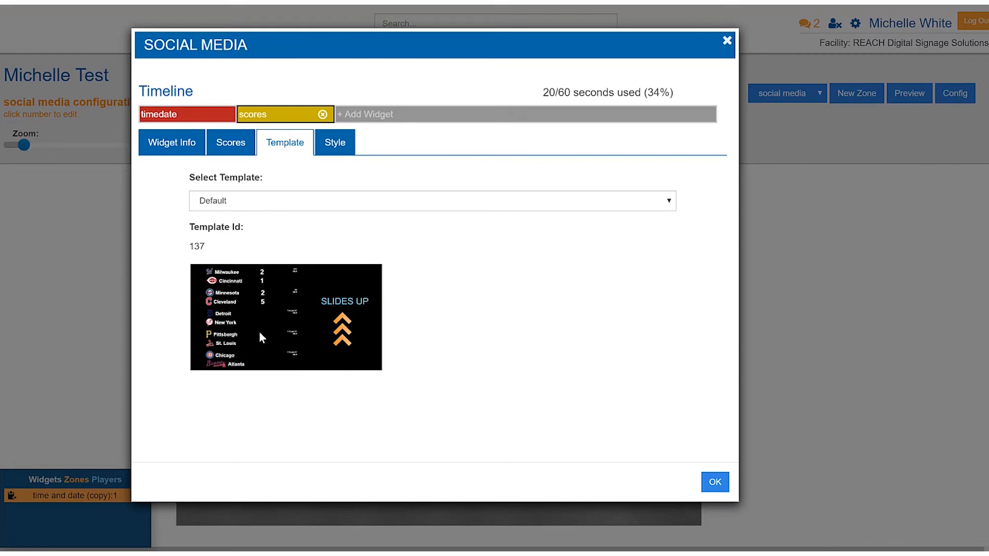
left_click(261, 209)
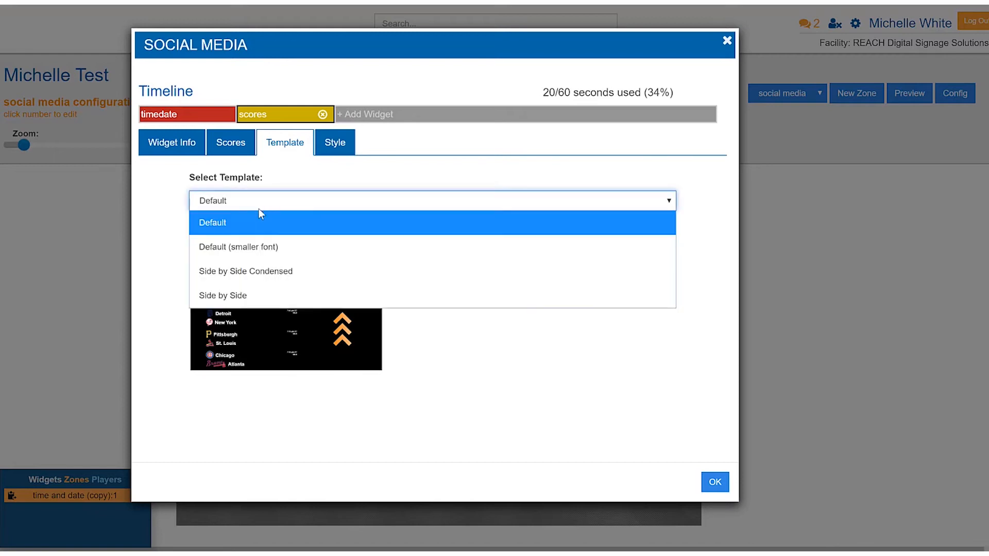
left_click(419, 357)
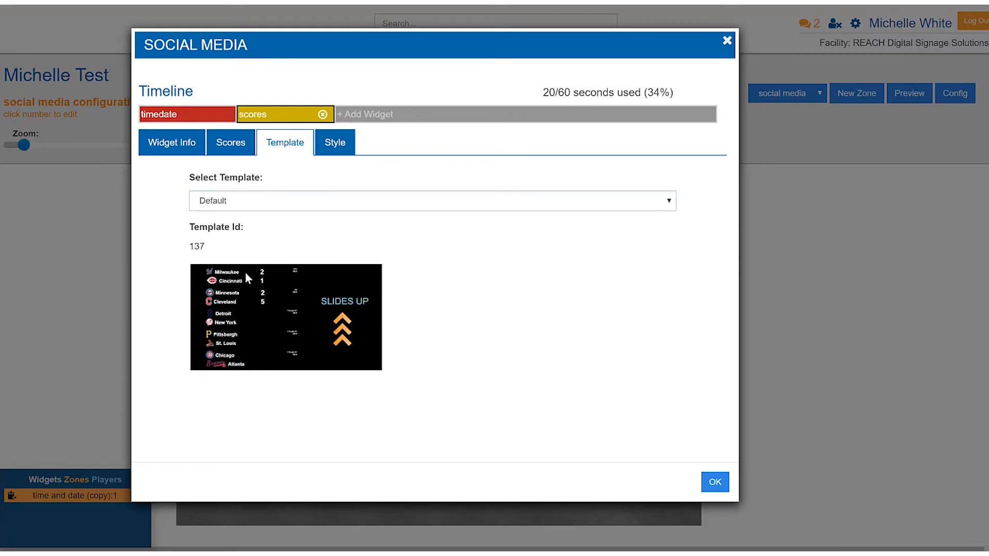
Check which leagues the Scores widget offers and remove the widget from the timeline
left_click(242, 151)
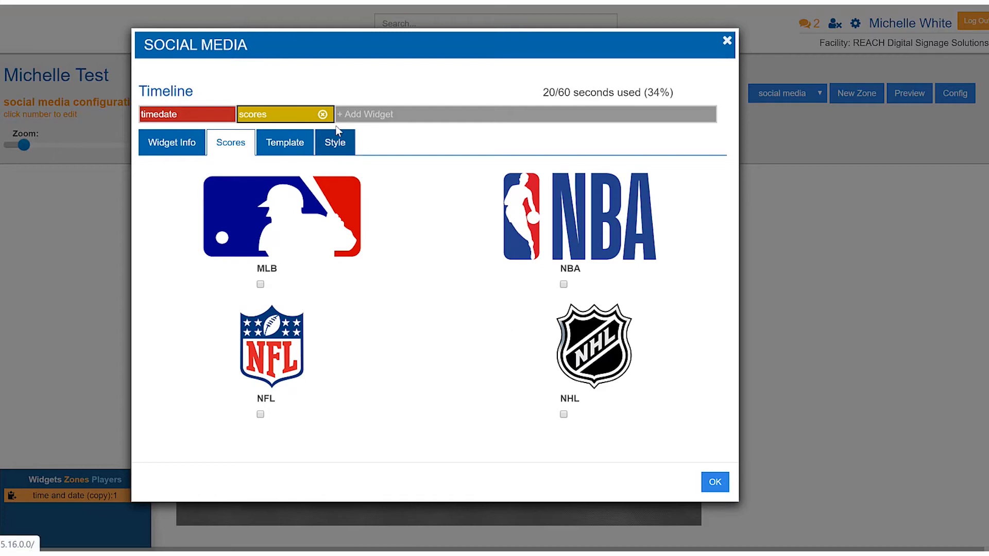
left_click(323, 114)
left_click(435, 132)
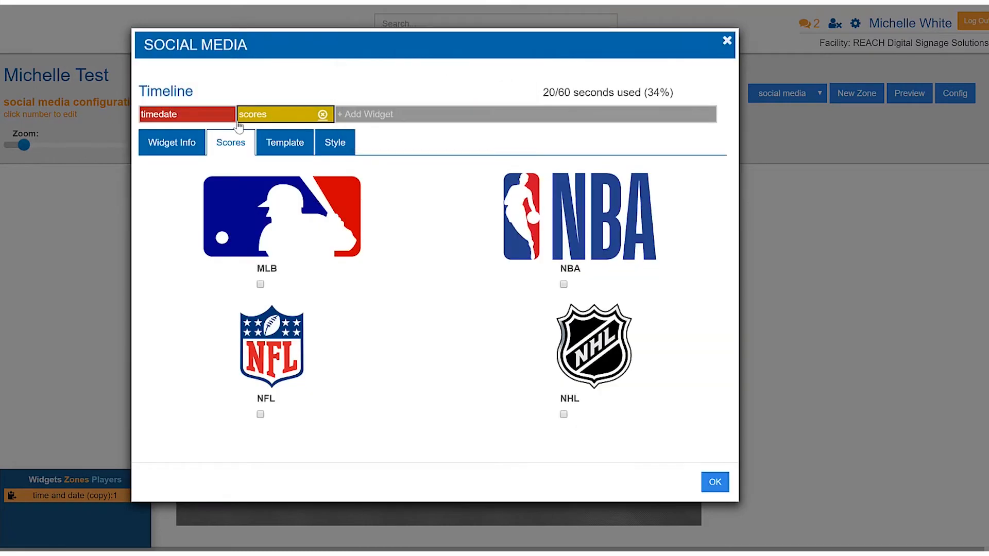
Browse the widget library's Basic, Graphs/Form, Video and Premium categories and close it without adding a widget
left_click(273, 115)
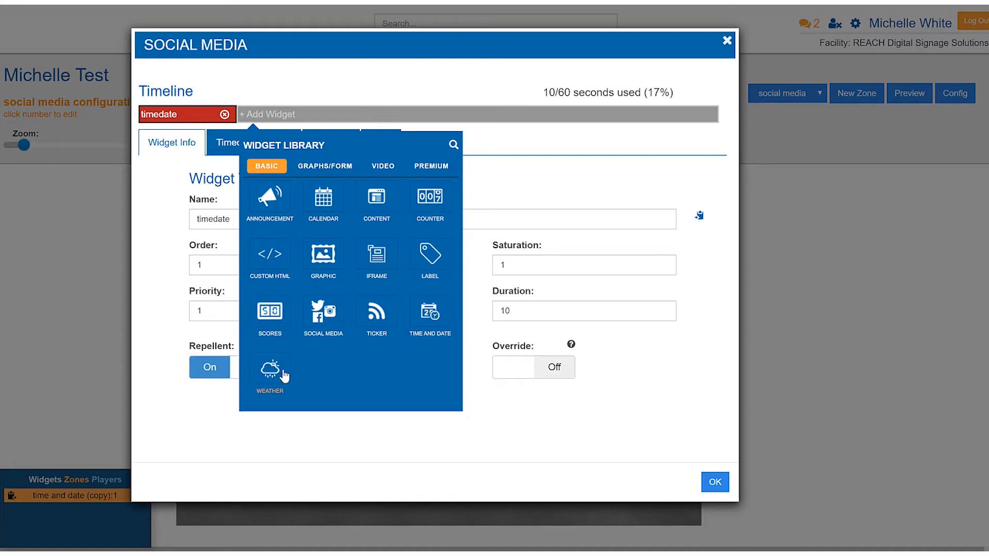
left_click(317, 173)
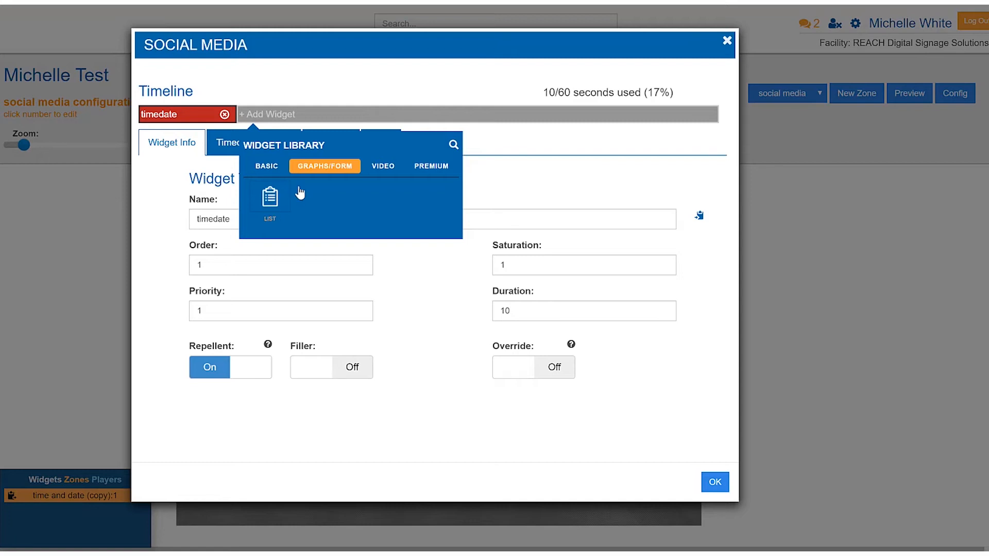
left_click(376, 173)
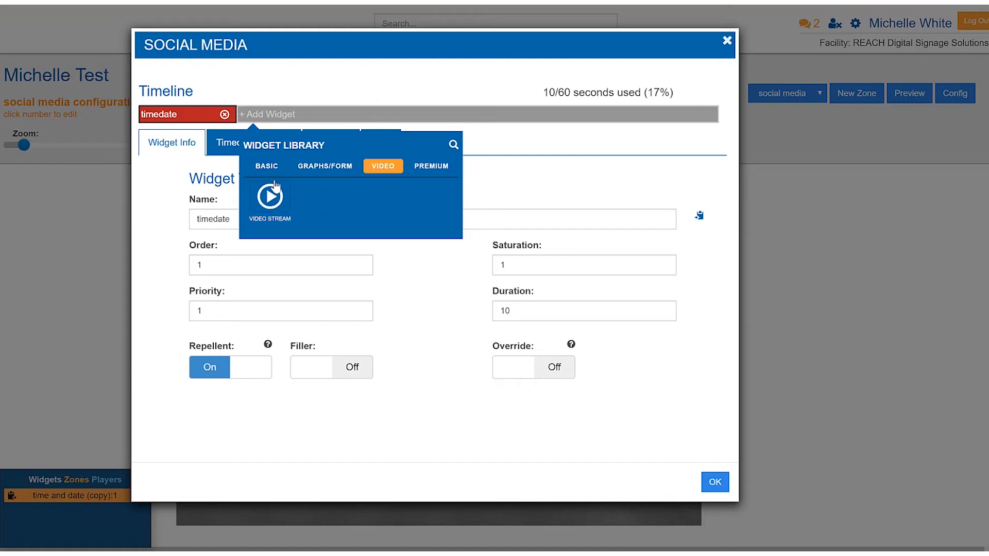
left_click(432, 167)
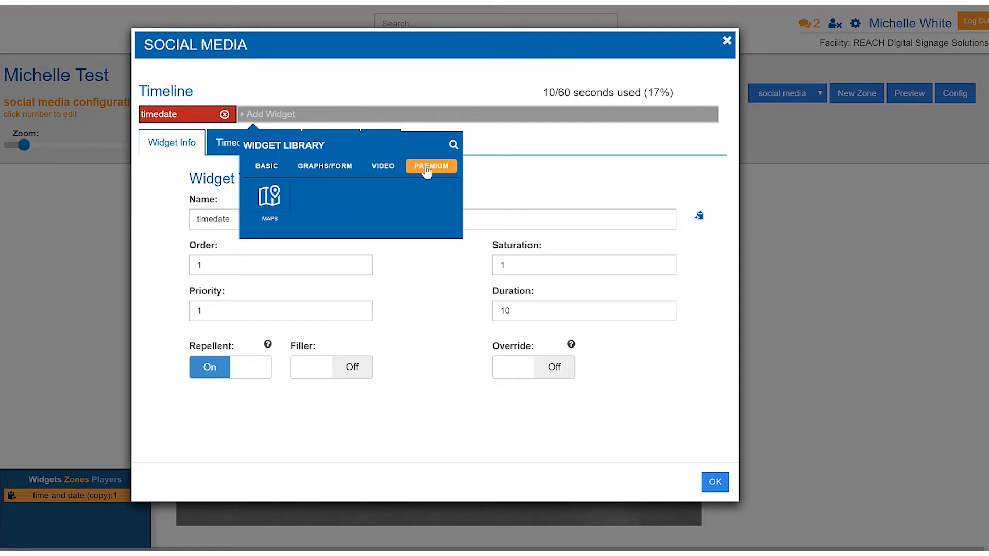
left_click(507, 146)
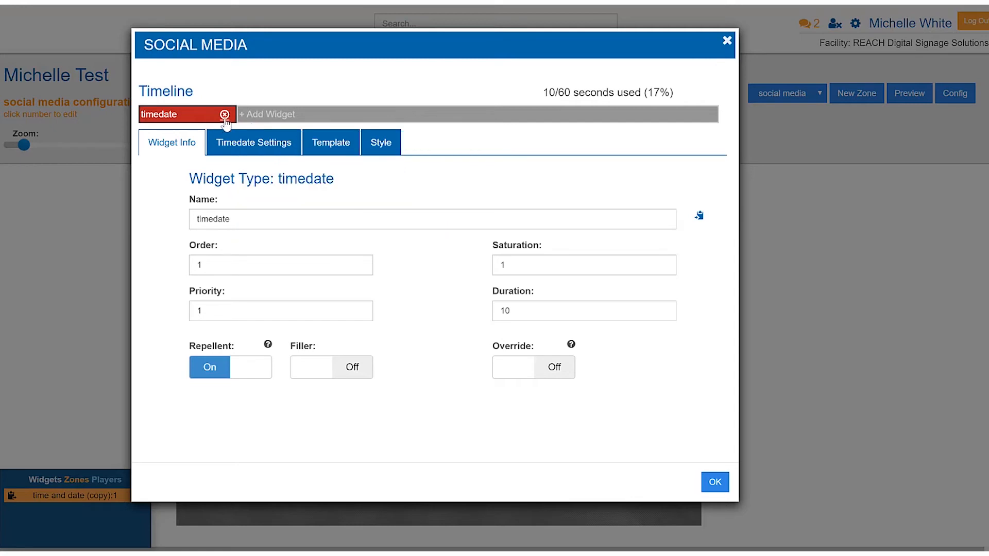
Add a Social Media widget to the timeline after the timedate widget
left_click_drag(203, 180, 287, 178)
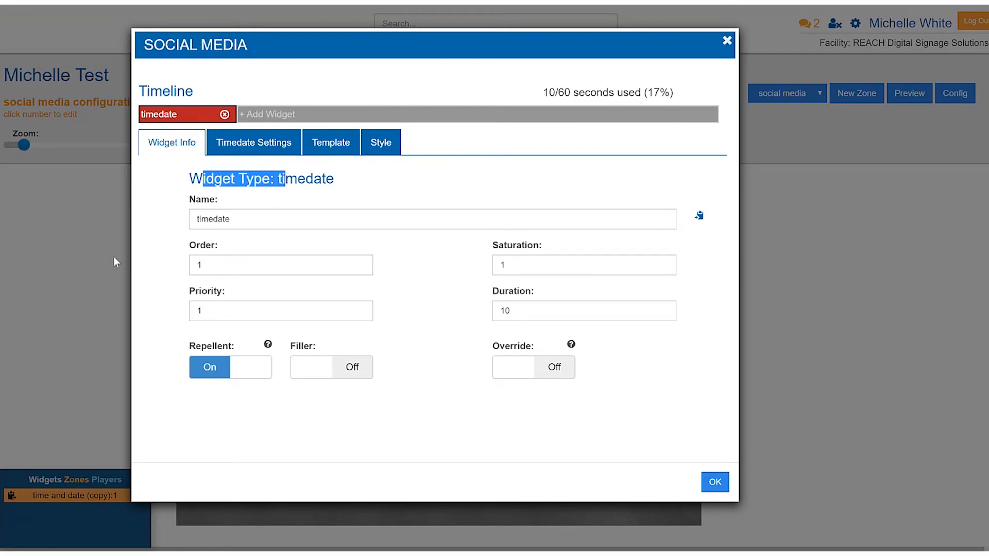
left_click(277, 120)
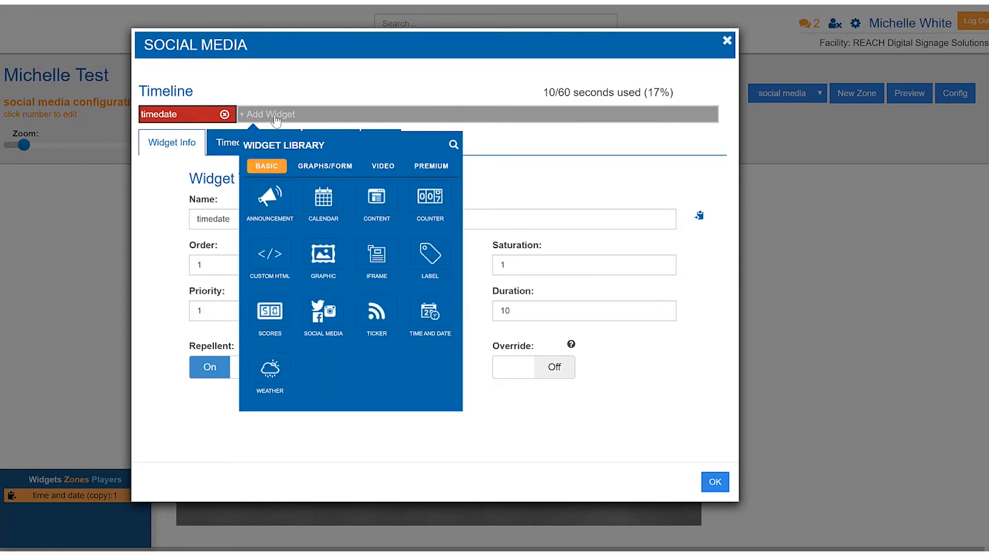
left_click(316, 319)
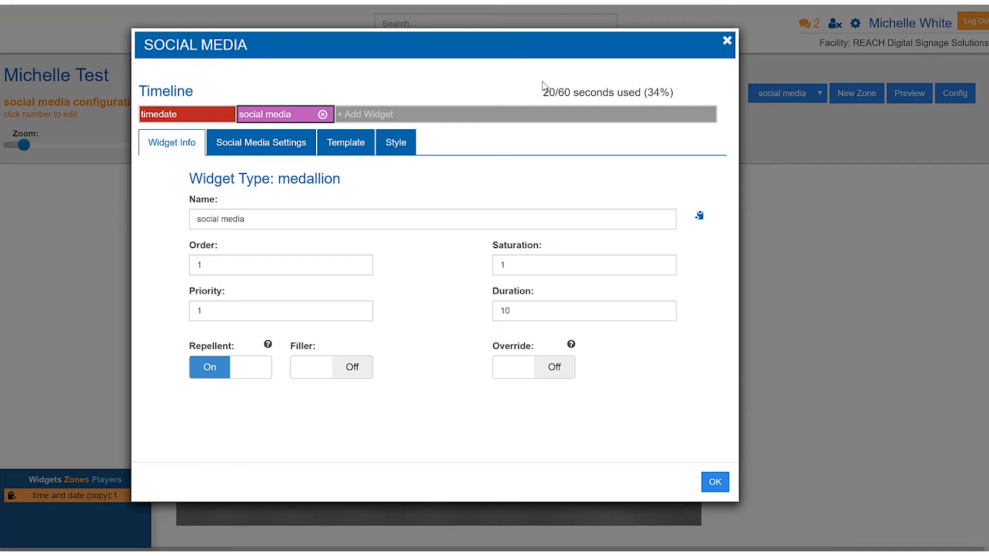
Examine how many seconds of the social media zone's timeline are used and close the timeline
left_click_drag(203, 91, 144, 92)
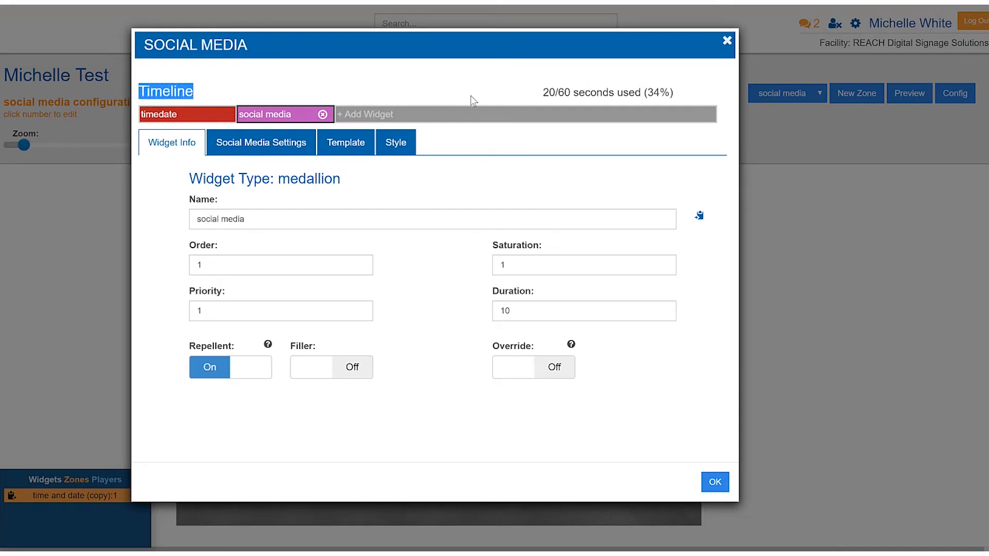
left_click(562, 94)
left_click_drag(562, 95, 559, 94)
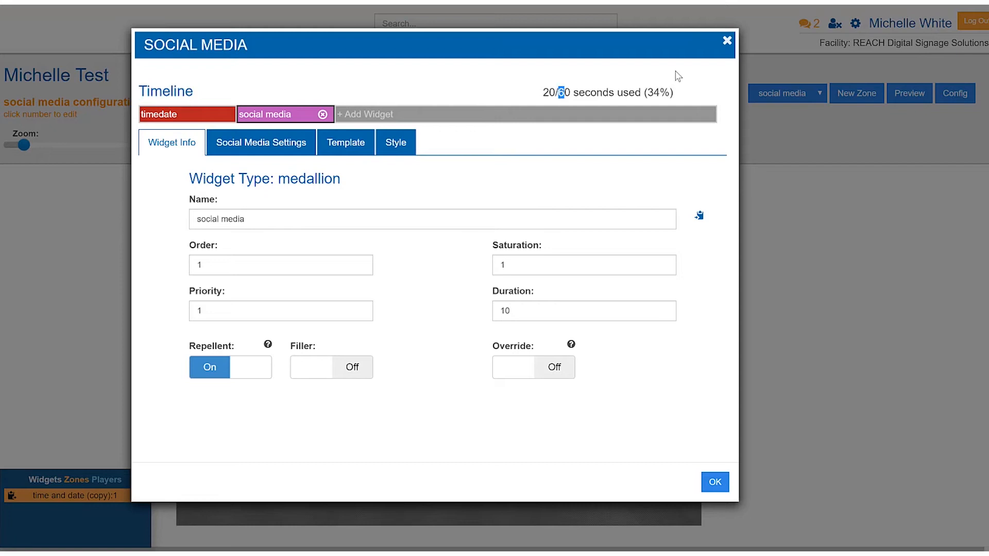
left_click(714, 481)
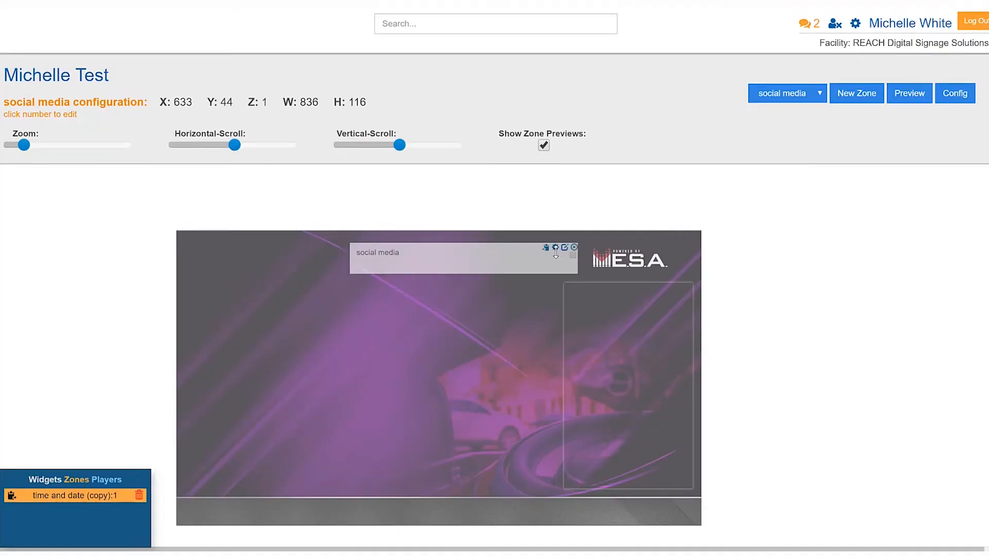
Try a policy of 120 seconds in the social media zone's settings, return it to 60 seconds and save
double_click(555, 248)
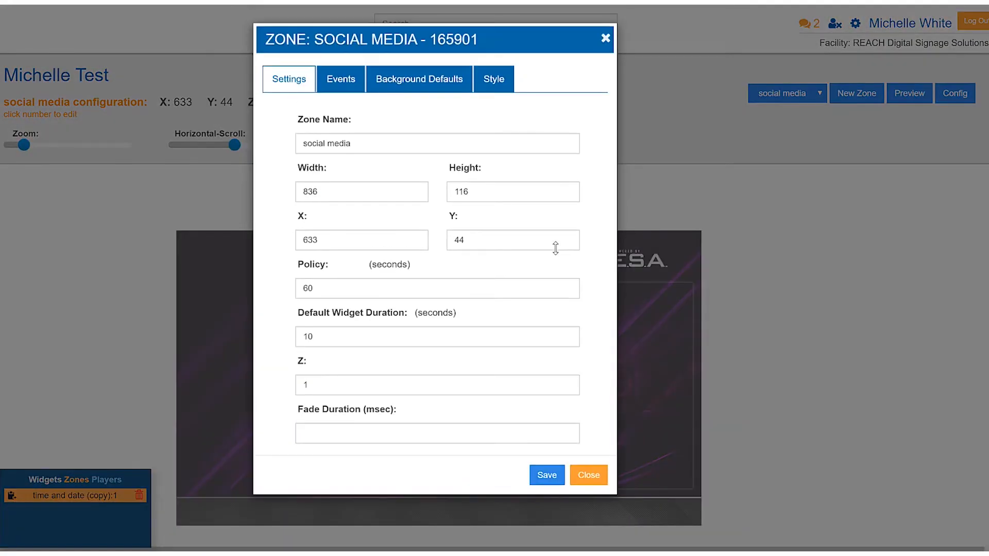
left_click_drag(320, 288, 287, 288)
type("120")
left_click_drag(425, 268, 269, 298)
type("60")
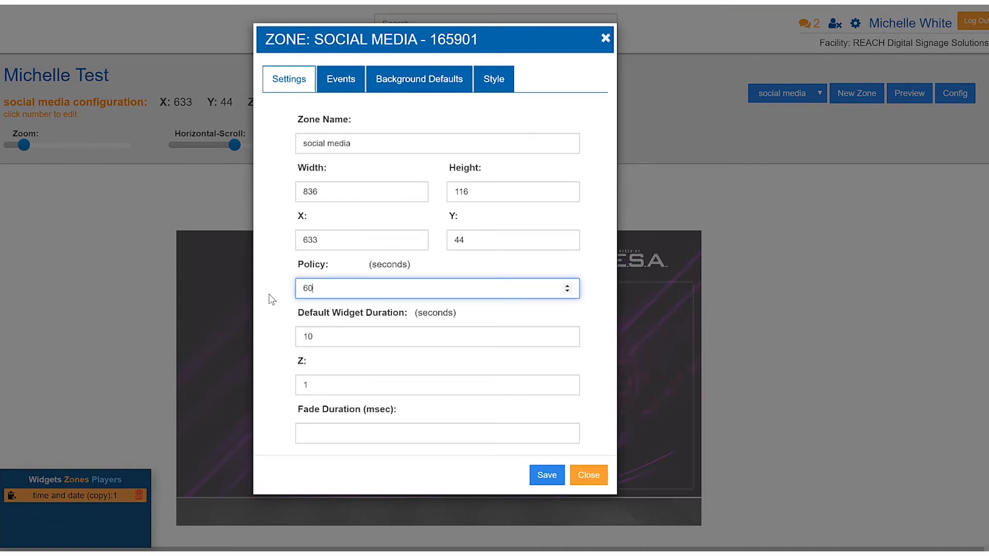
left_click(544, 476)
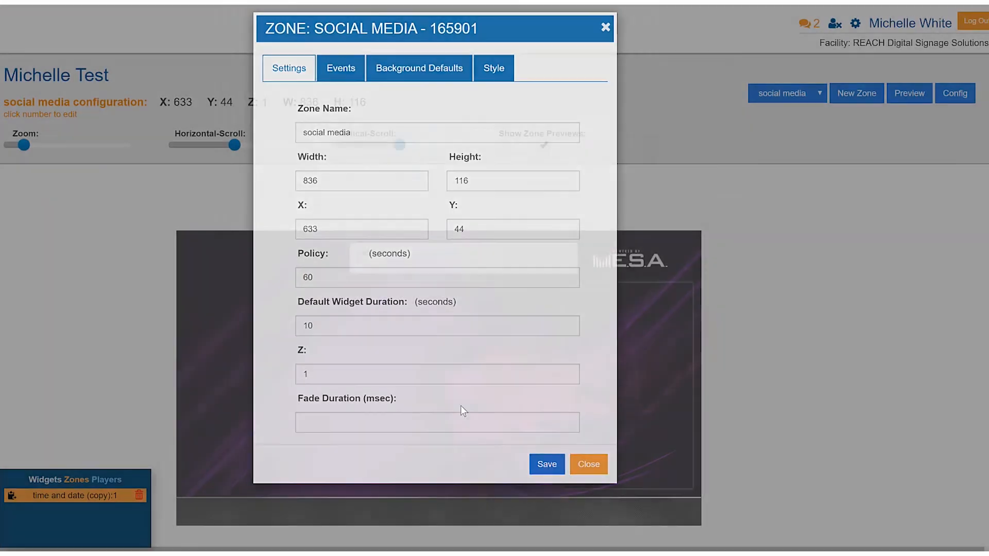
Reopen the social media zone's timeline and rename the timedate widget as time
double_click(433, 265)
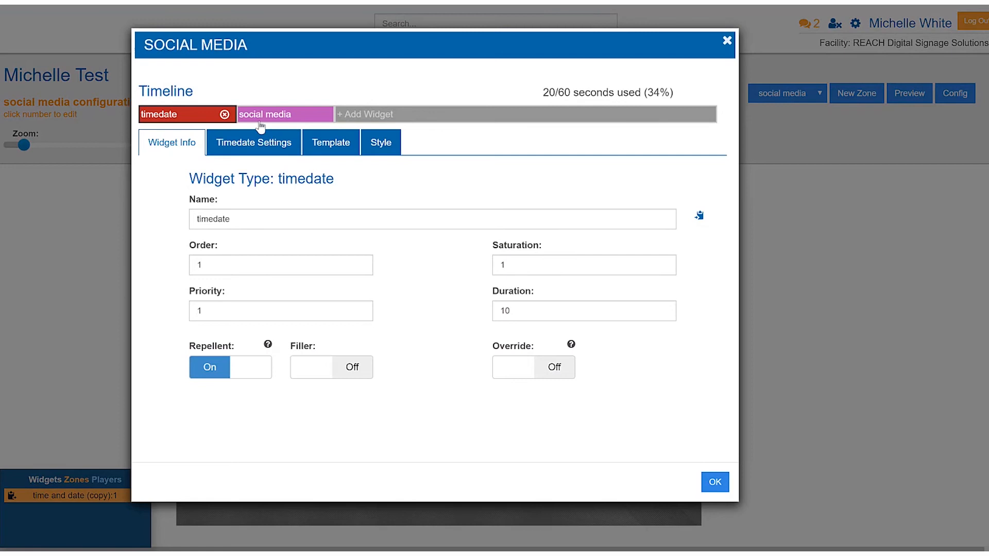
left_click_drag(144, 87, 204, 99)
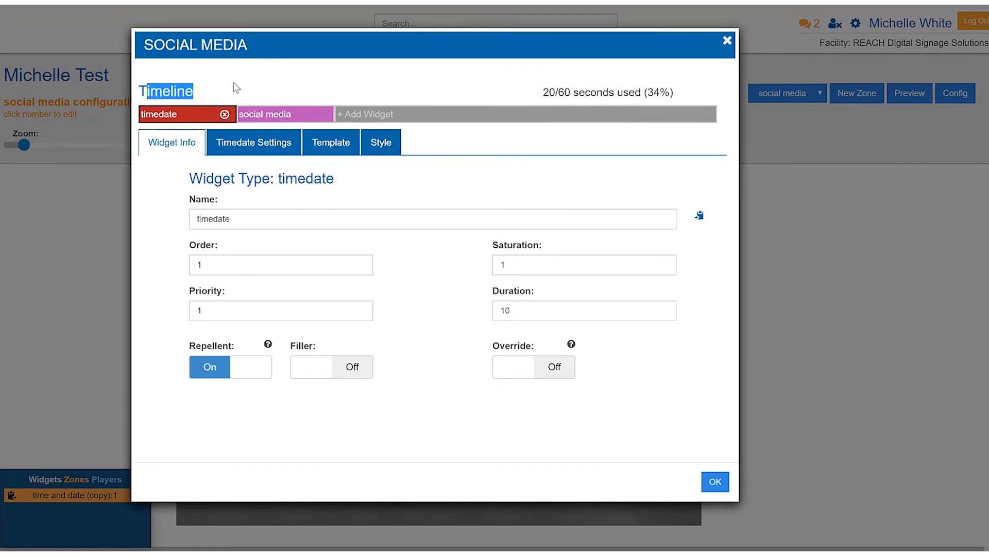
left_click(235, 87)
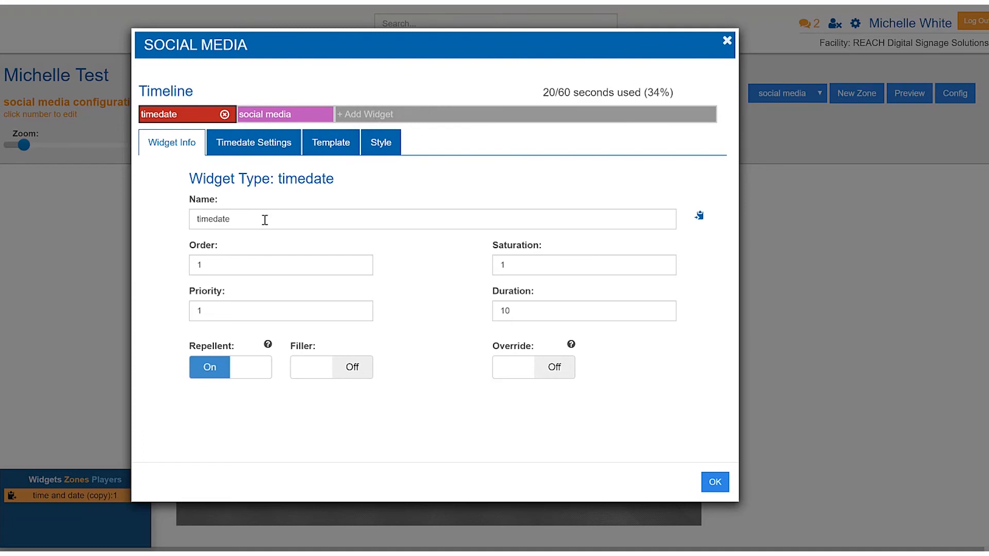
left_click_drag(264, 218, 191, 223)
type("time")
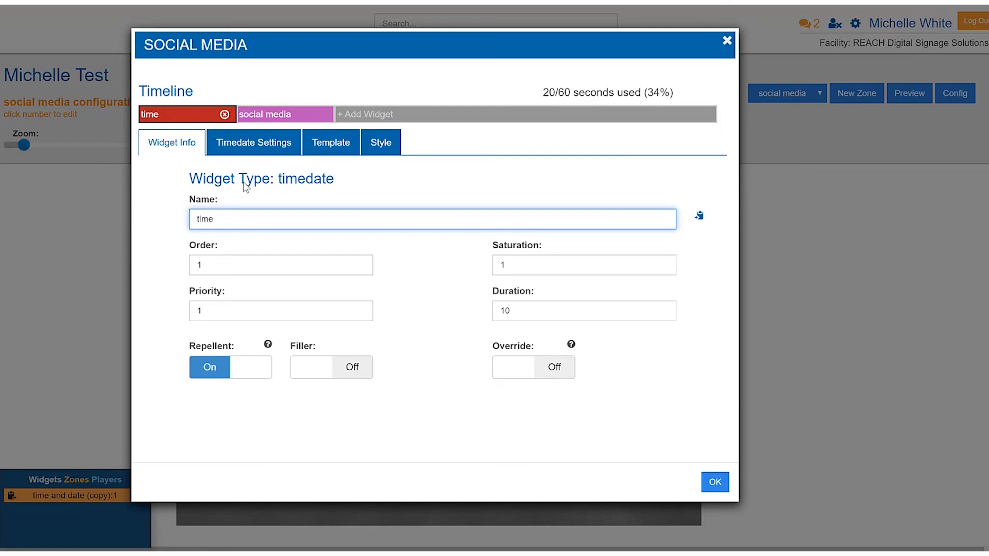
Rename the social media widget in the timeline as facebook
left_click(263, 123)
left_click_drag(258, 218, 166, 224)
type("facebook")
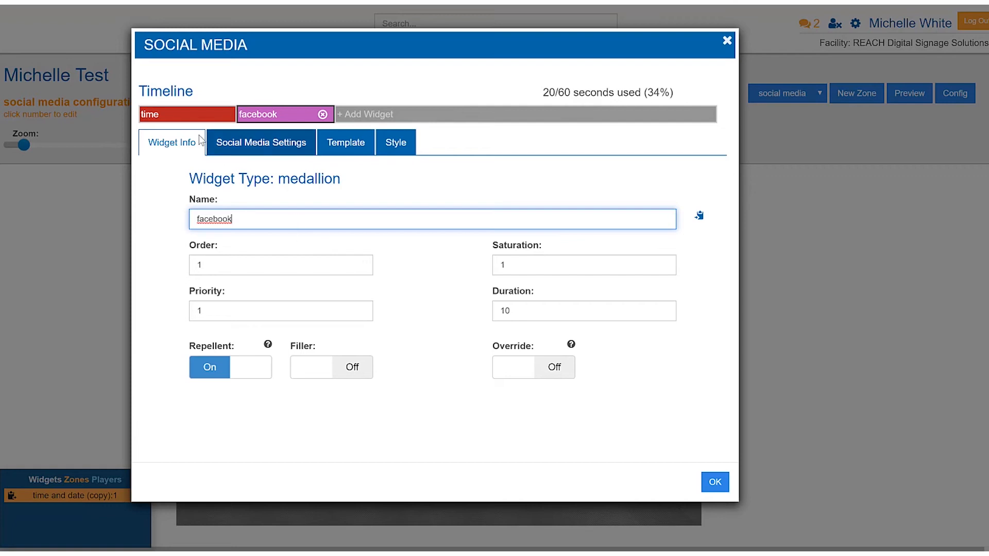
Set the time widget's order to 2 so that it follows the facebook widget in the timeline
left_click(196, 120)
left_click_drag(220, 249, 188, 270)
type("2")
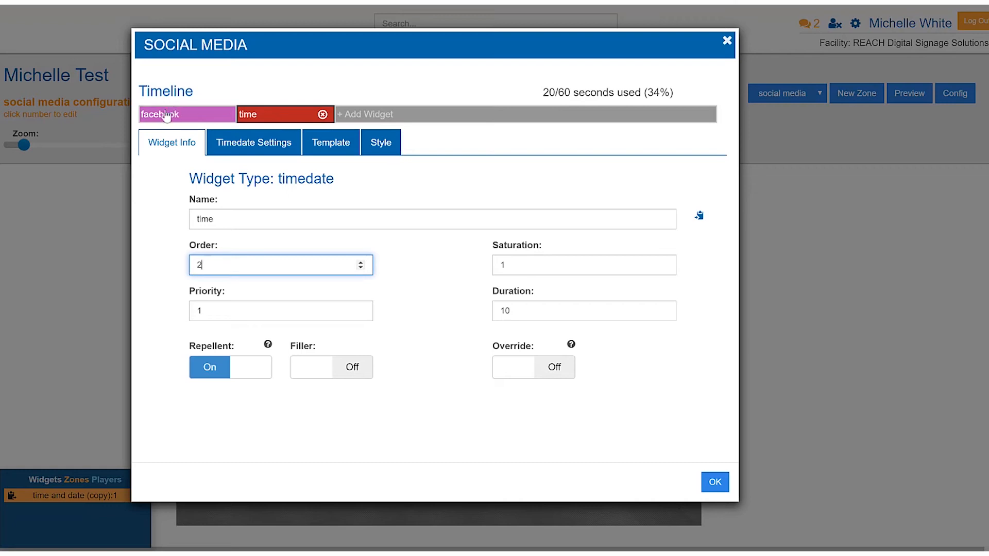
Set the time widget's order to 1 so that it precedes the facebook widget in the timeline
left_click_drag(204, 274, 184, 265)
type("1")
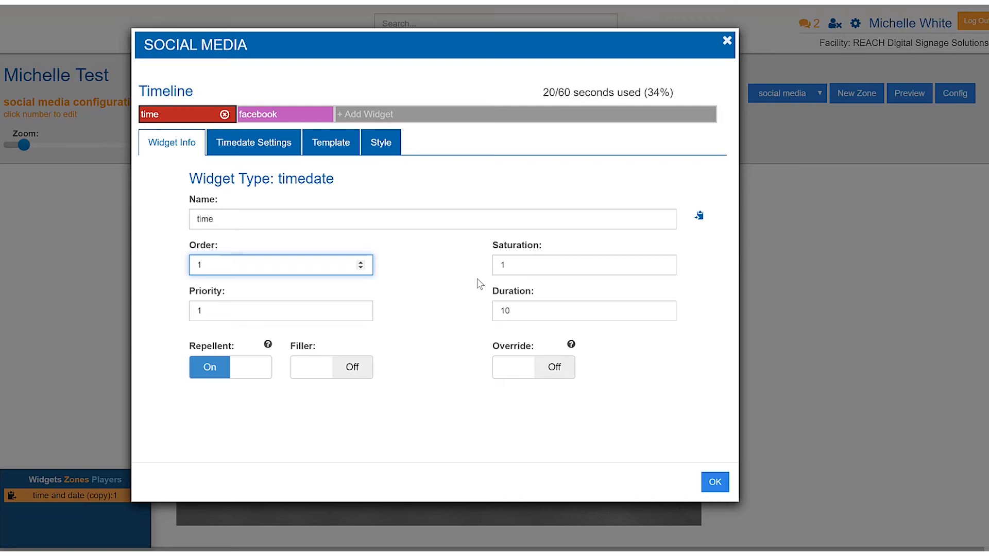
left_click(380, 117)
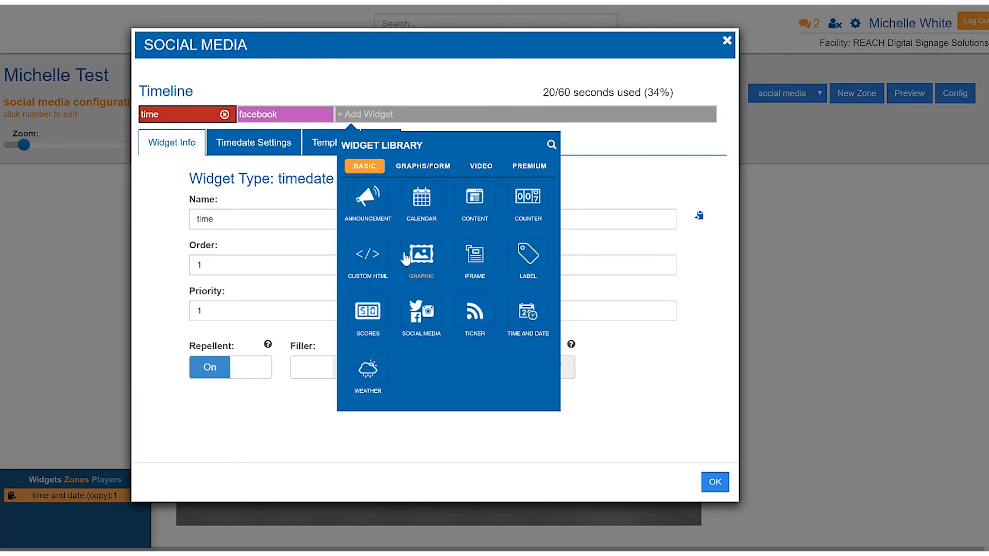
left_click(360, 83)
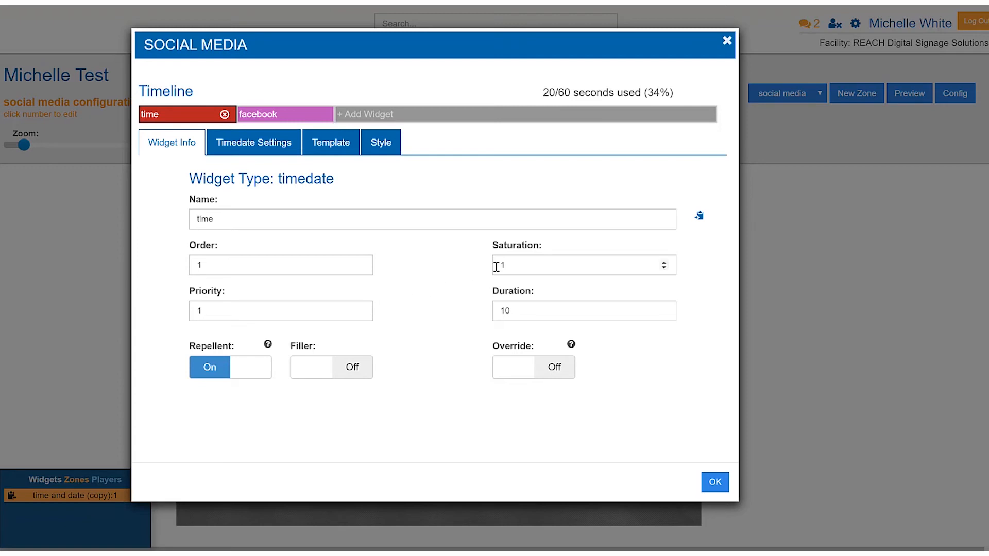
Set the time widget's duration in the social media zone's timeline to 30 seconds
left_click_drag(499, 291, 543, 294)
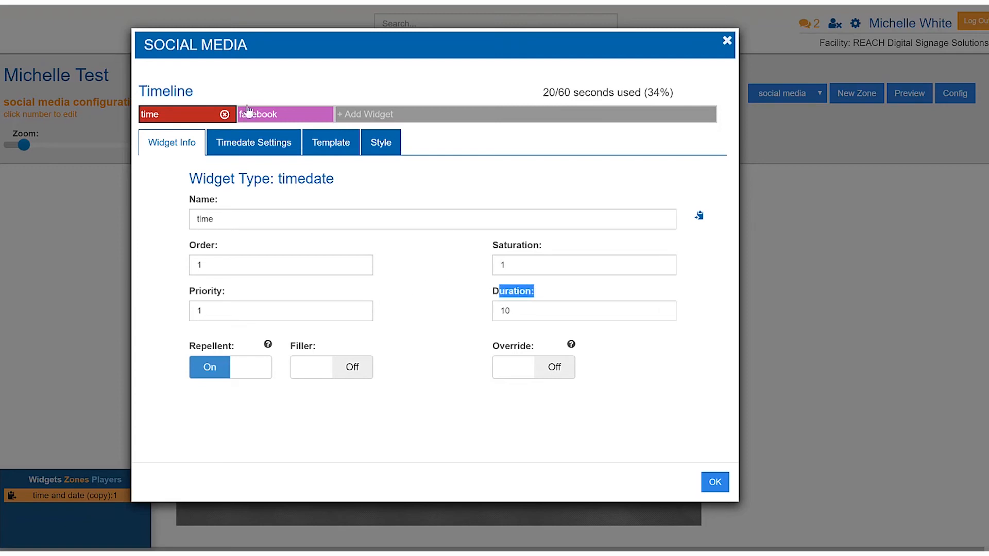
left_click(184, 121)
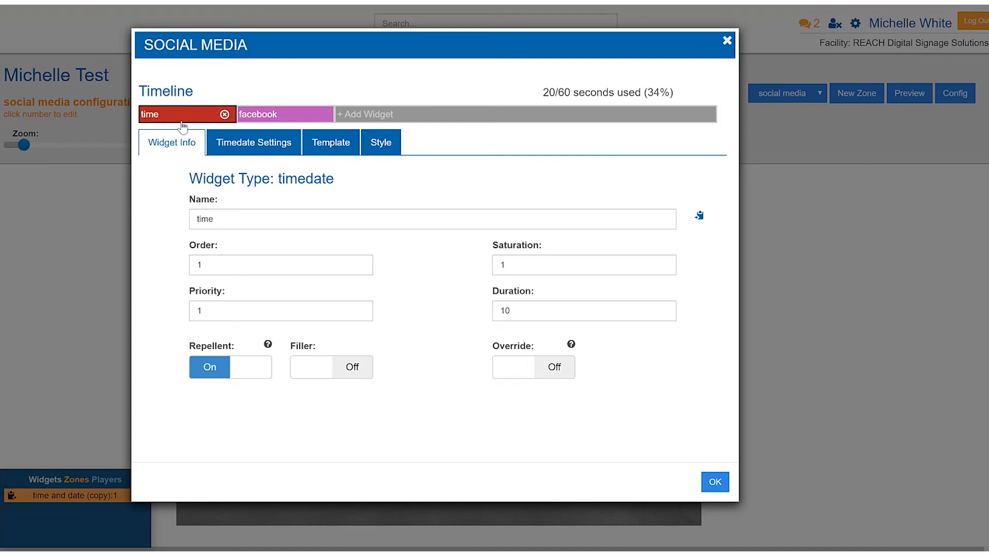
left_click_drag(519, 308, 466, 317)
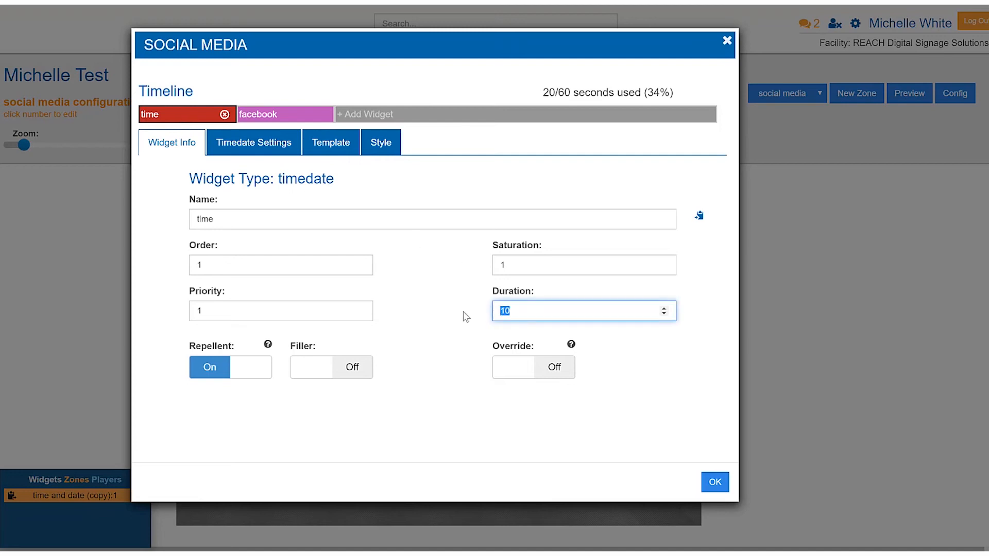
type("30")
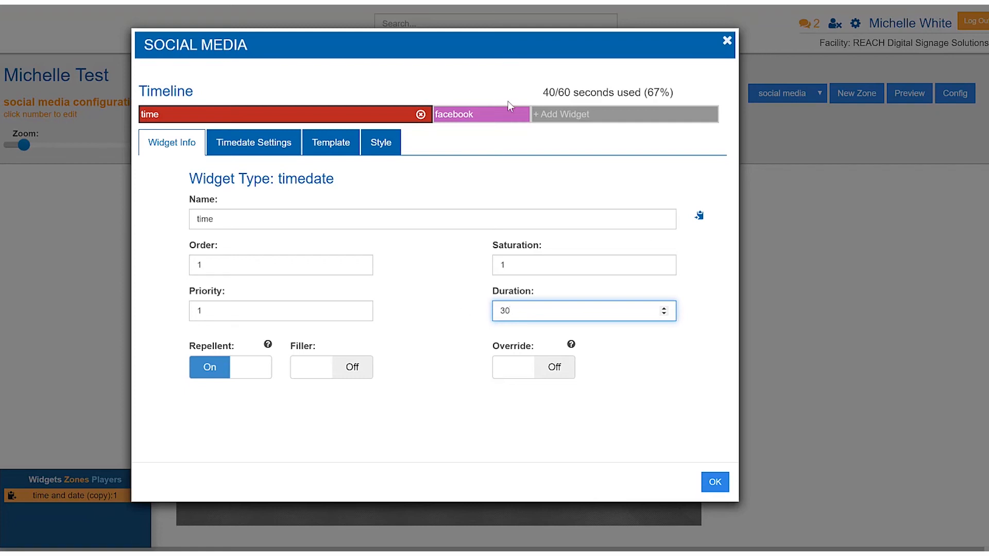
Check the facebook widget's info, reselect the time widget and set its duration back to 10 seconds
left_click(495, 114)
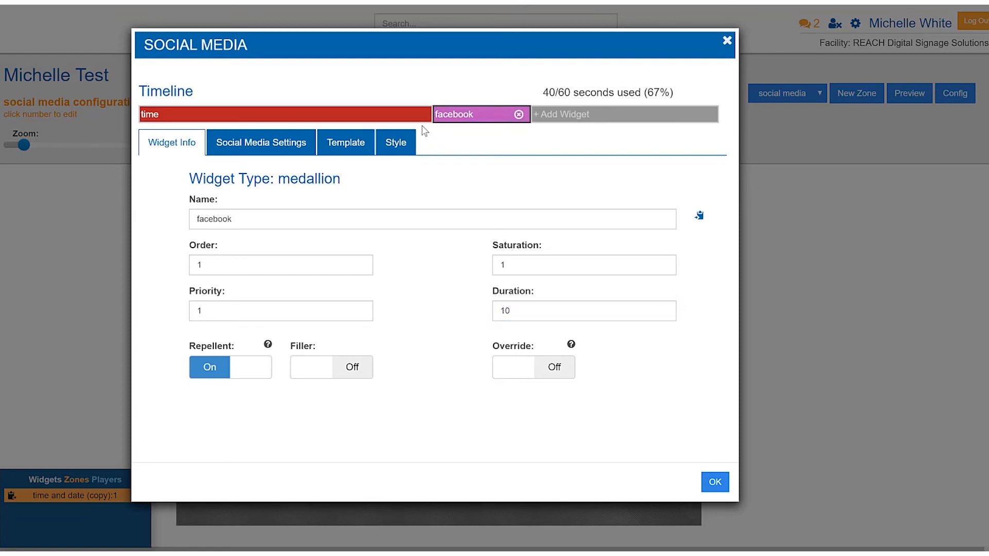
left_click_drag(567, 97, 560, 93)
left_click(382, 117)
left_click_drag(516, 312, 471, 310)
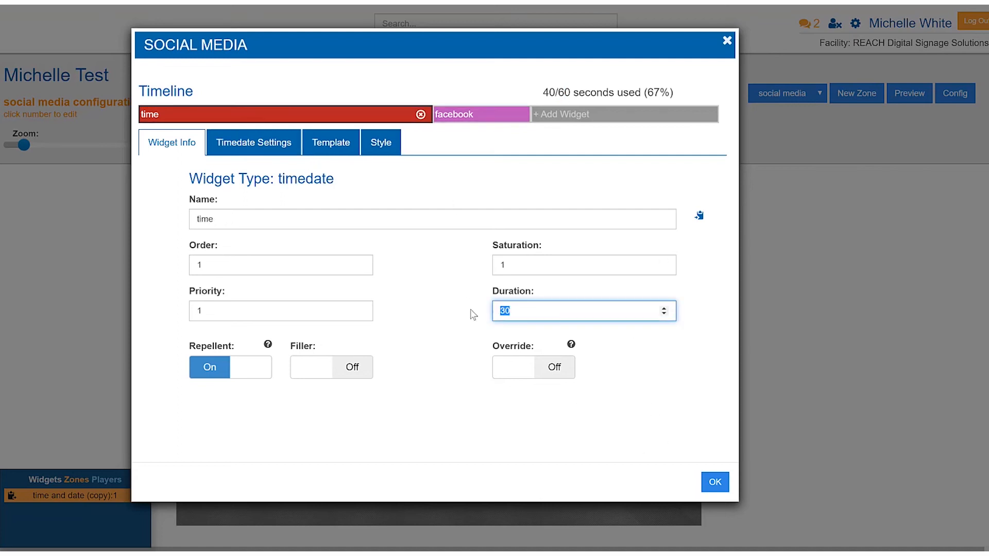
type("10")
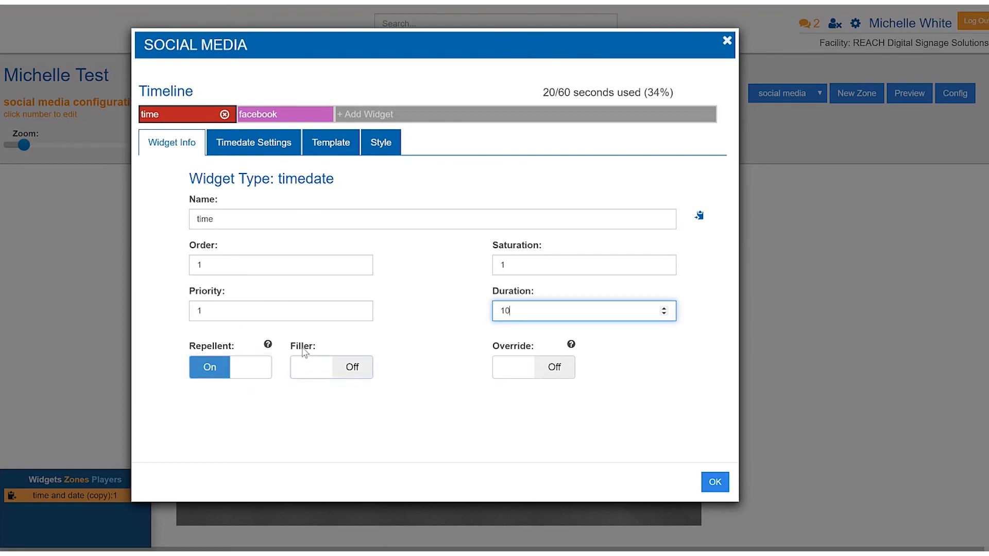
Try the Filler option on the time widget, compare it with the facebook widget's info, and turn Filler off again
left_click(347, 367)
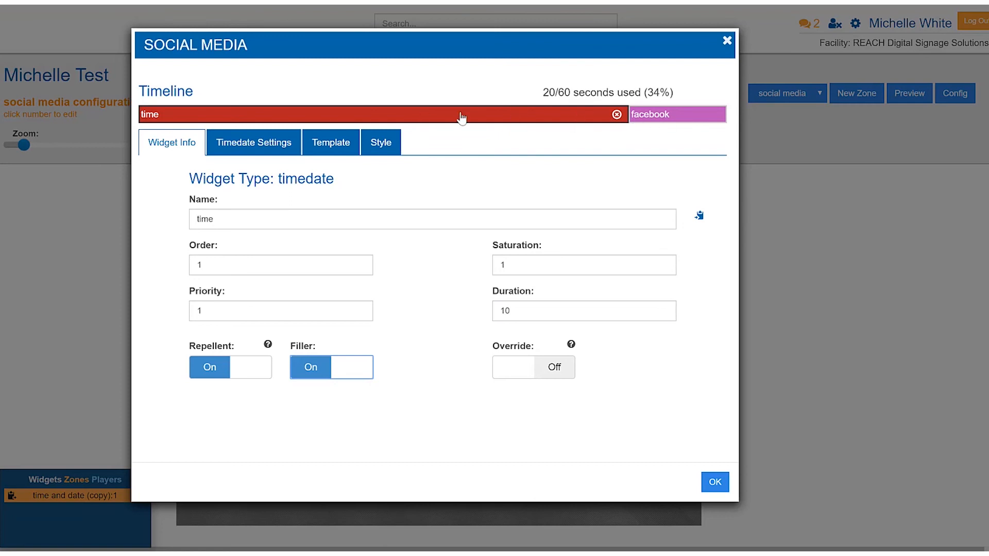
left_click(676, 117)
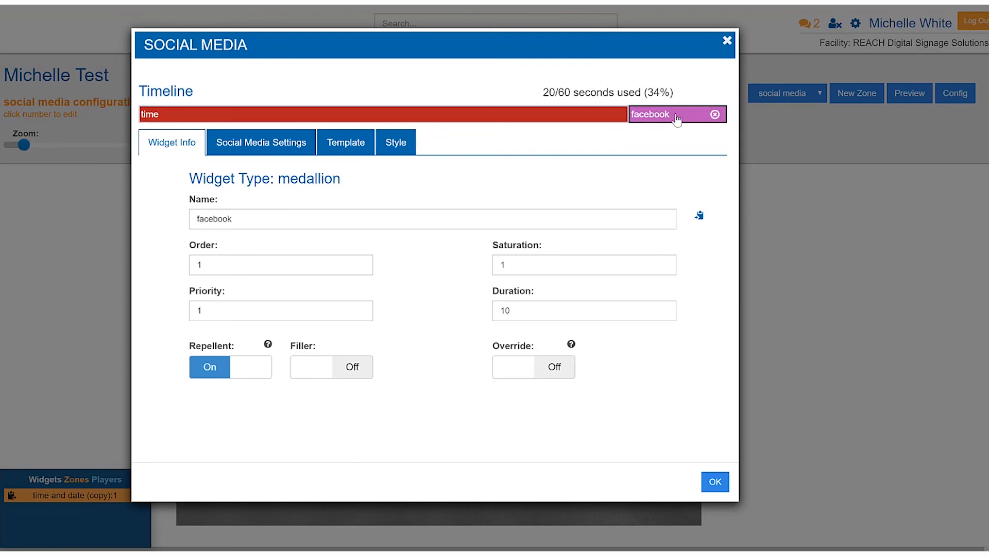
left_click(541, 119)
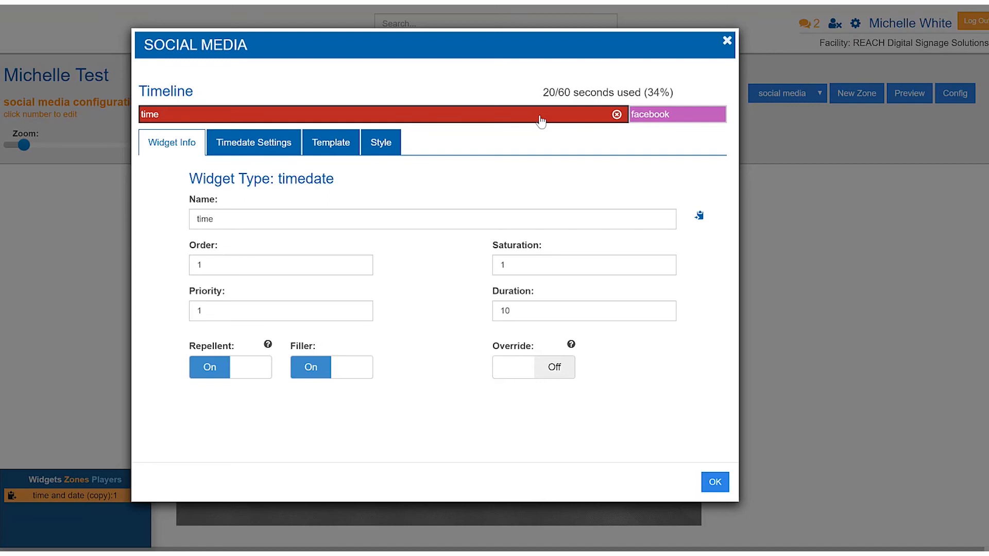
left_click(309, 368)
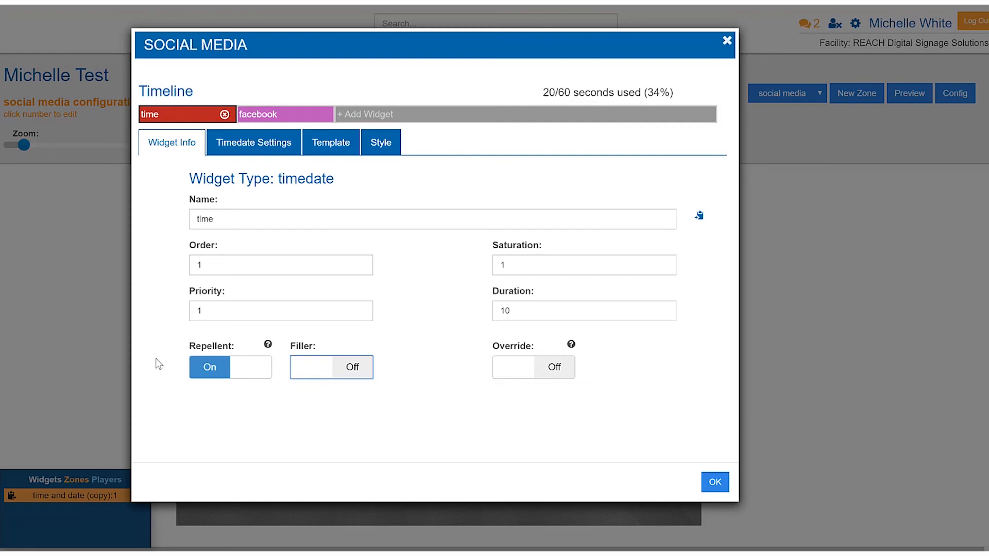
Examine the time widget's Repellent and Override options and the basic widgets offered in the widget library
left_click_drag(240, 353, 190, 347)
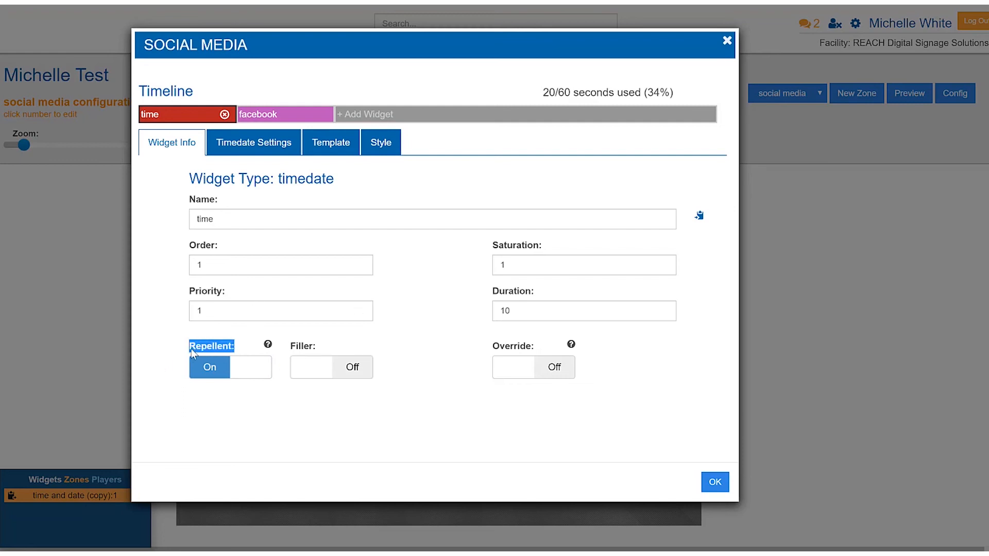
left_click(375, 114)
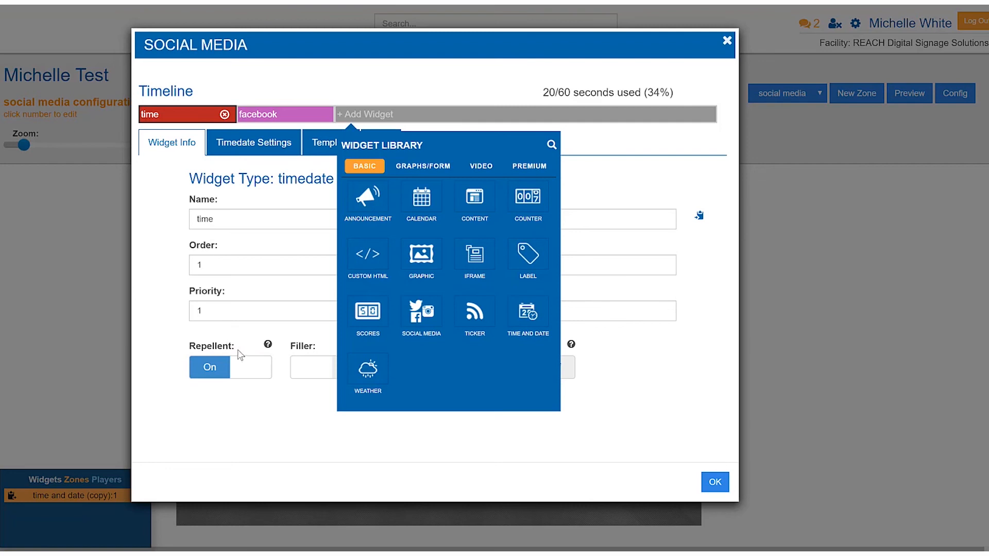
left_click_drag(237, 351, 195, 348)
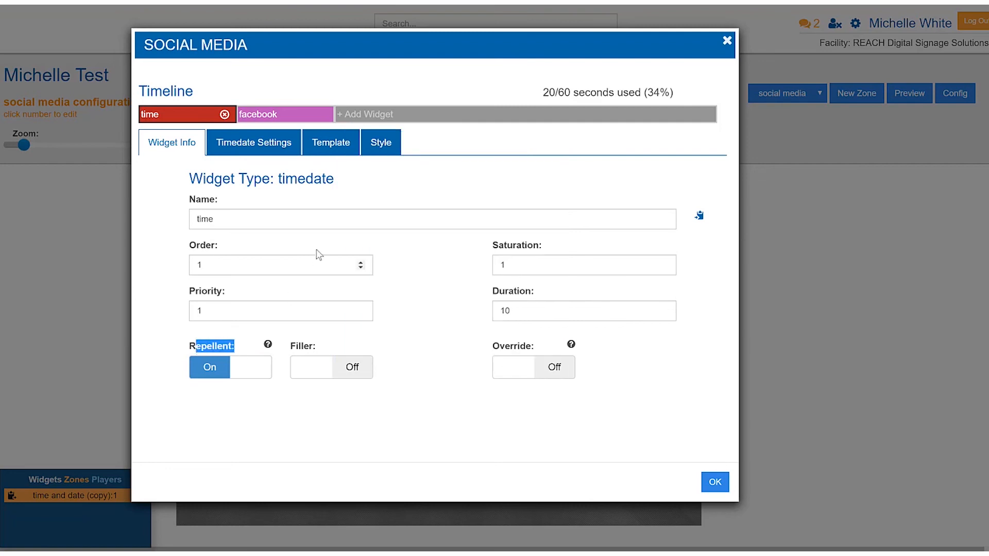
left_click(449, 378)
left_click_drag(504, 348, 483, 346)
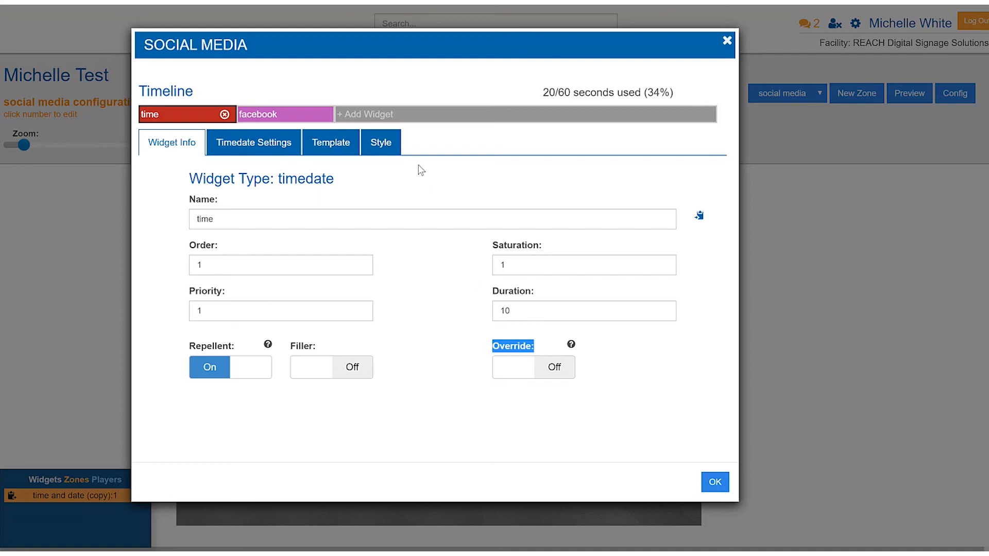
left_click(397, 119)
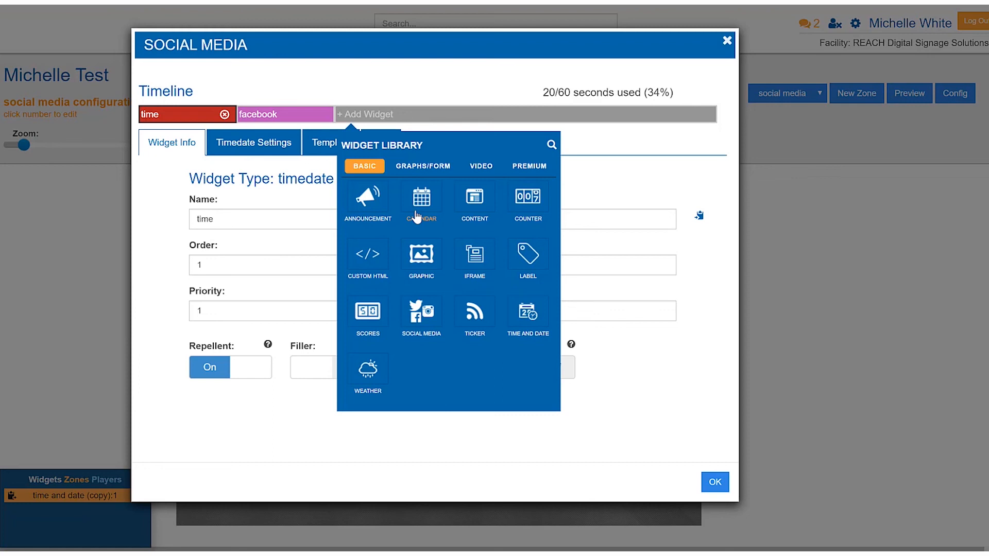
left_click(617, 377)
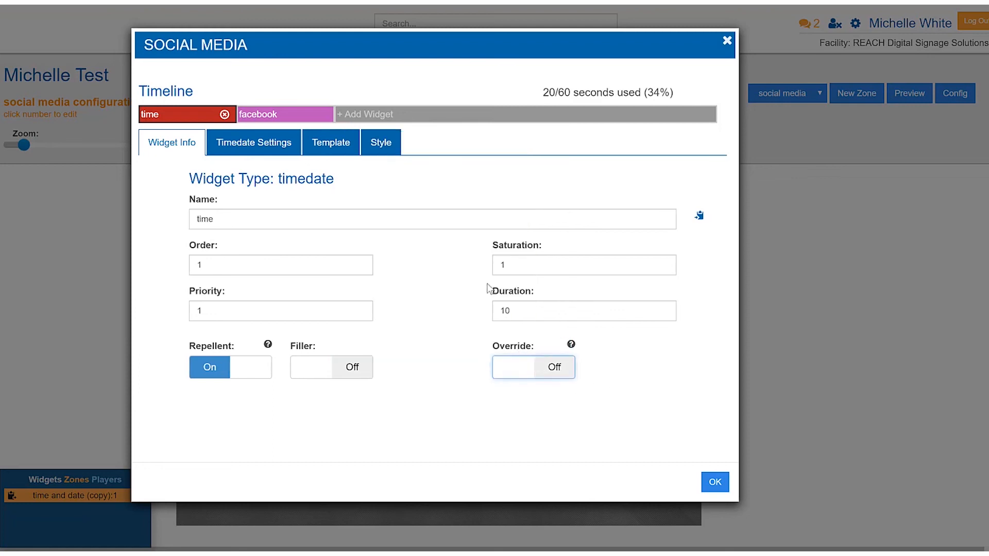
left_click(354, 117)
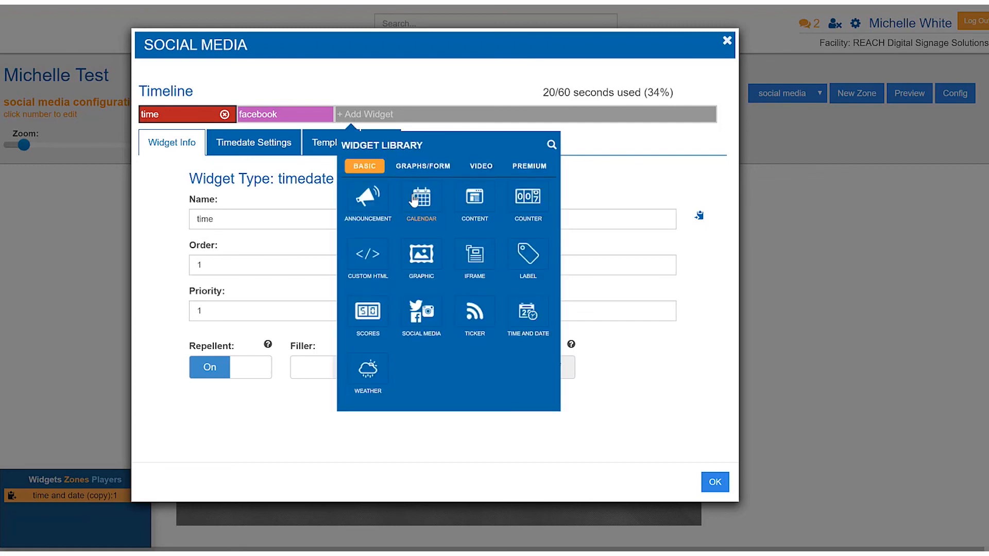